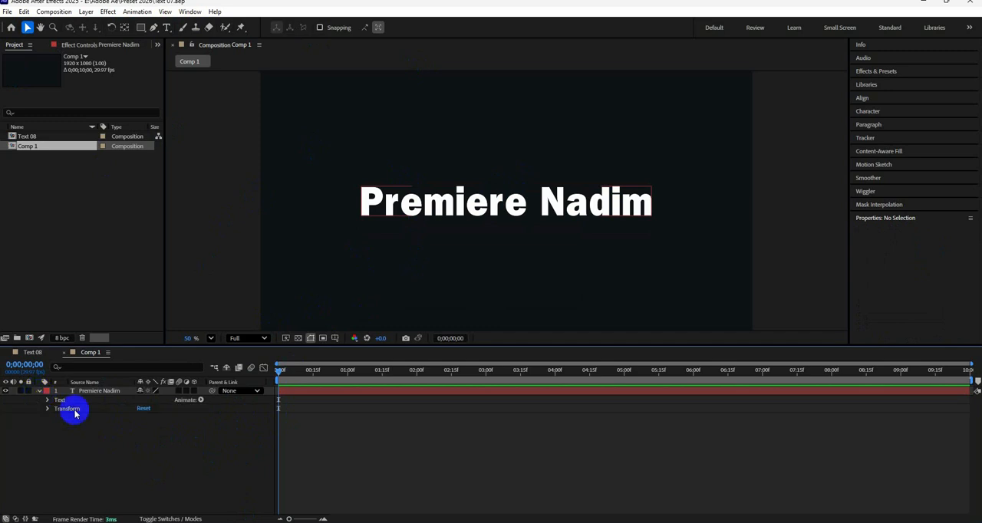
Step: Add an Opacity text animator to the title layer and reveal its range selector properties
{"action": "left_click", "coordinate": [199, 400]}
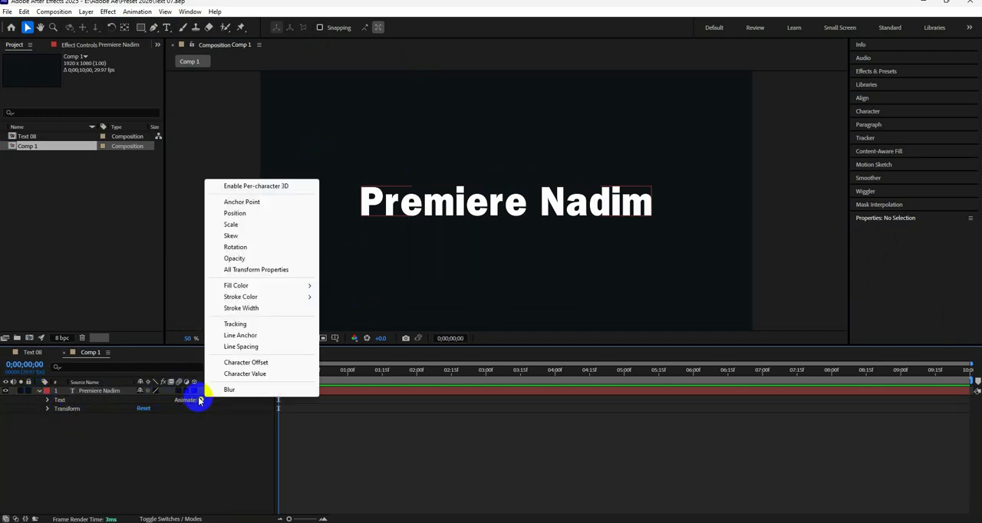
{"action": "left_click", "coordinate": [234, 259]}
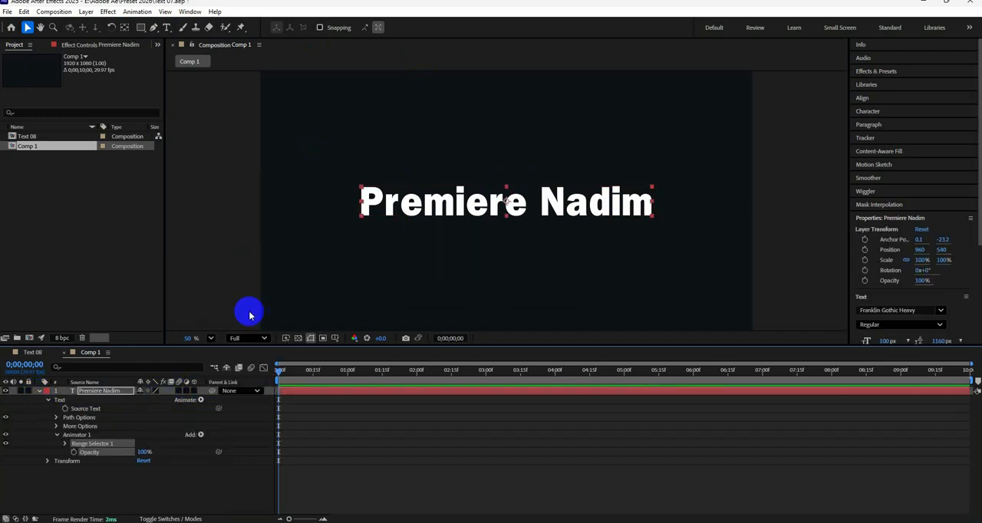
{"action": "left_click", "coordinate": [65, 444]}
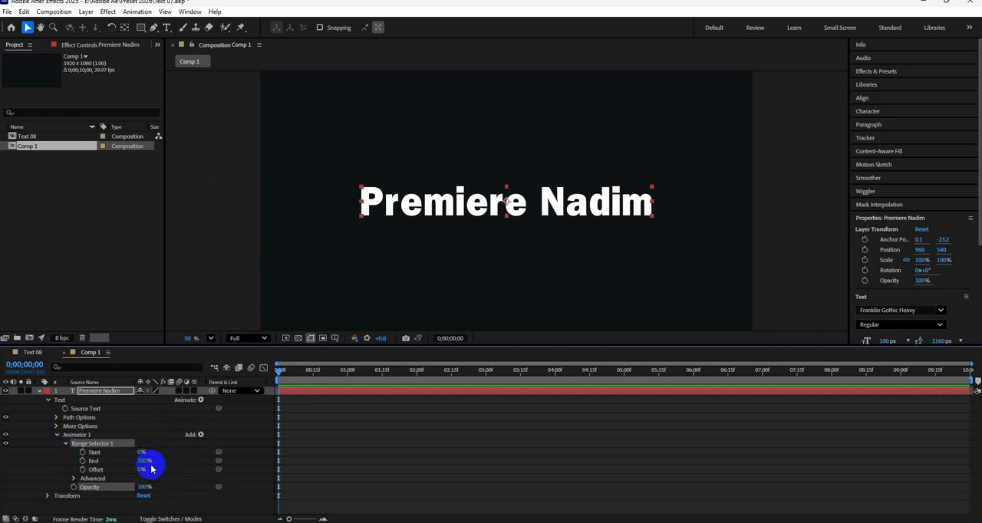
Step: Keyframe the range selector's Offset from 0% at 0 seconds to 100% at 1 second, with Easy Ease on both keyframes
{"action": "left_click", "coordinate": [82, 469]}
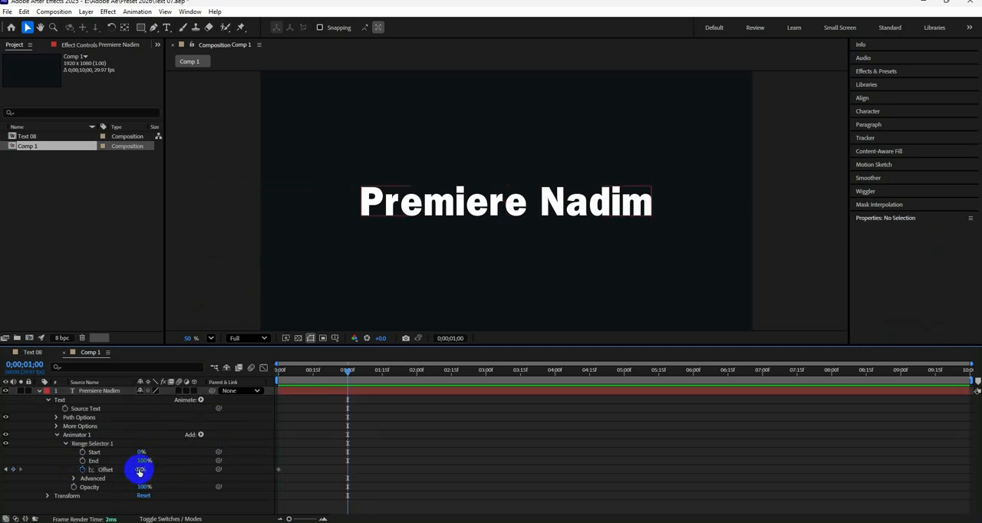
{"action": "left_click_drag", "start_coordinate": [138, 470], "coordinate": [223, 464]}
{"action": "left_click", "coordinate": [340, 388]}
{"action": "left_click_drag", "start_coordinate": [370, 446], "coordinate": [256, 488]}
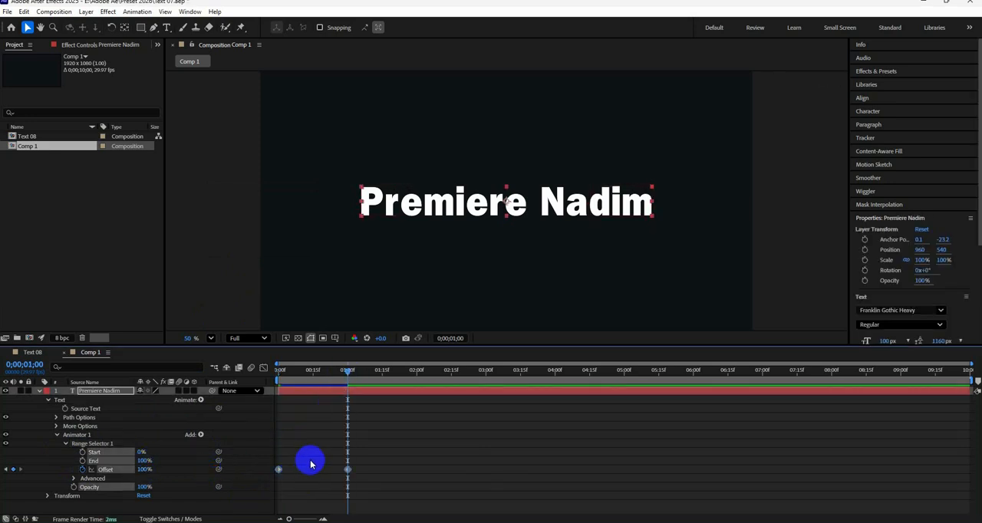
{"action": "left_click", "coordinate": [116, 486]}
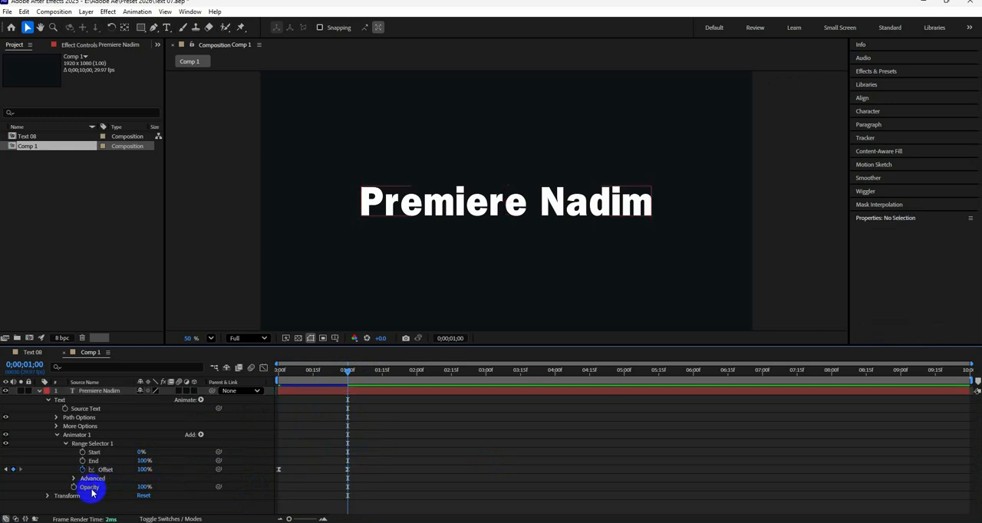
Step: Set the text animator's Opacity to 0%, preview the letter-by-letter reveal, and collapse the layer's properties
{"action": "left_click_drag", "start_coordinate": [143, 489], "coordinate": [87, 500]}
{"action": "left_click_drag", "start_coordinate": [334, 374], "coordinate": [242, 389]}
{"action": "key", "text": "space"}
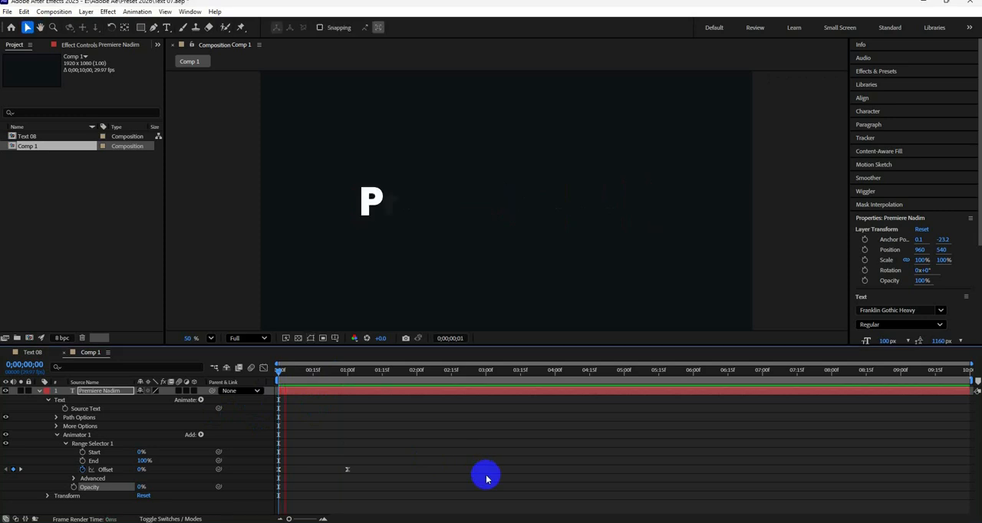
{"action": "left_click_drag", "start_coordinate": [370, 374], "coordinate": [361, 384]}
{"action": "key", "text": "u"}
{"action": "left_click", "coordinate": [93, 461]}
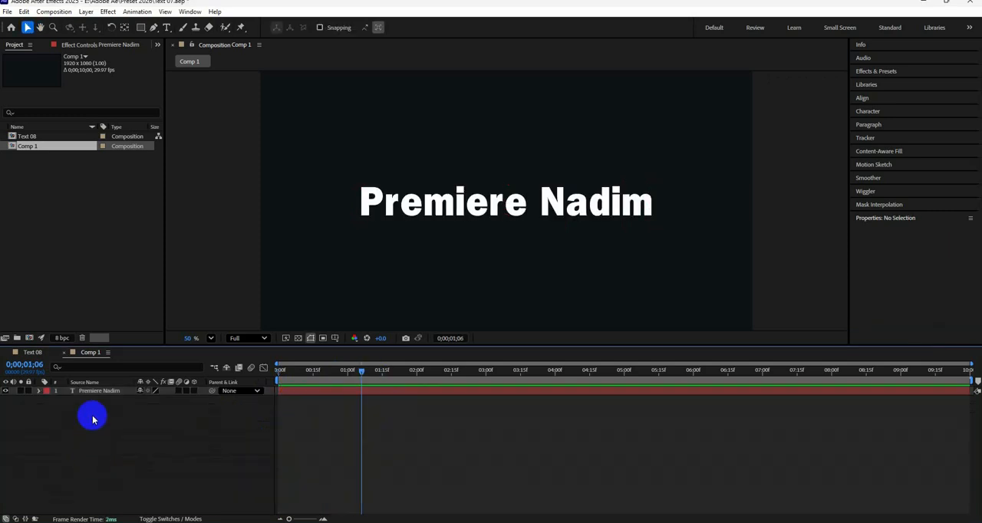
Step: Duplicate the title text layer and rename the copy Glow
{"action": "left_click", "coordinate": [102, 395]}
{"action": "key", "text": "ctrl+d"}
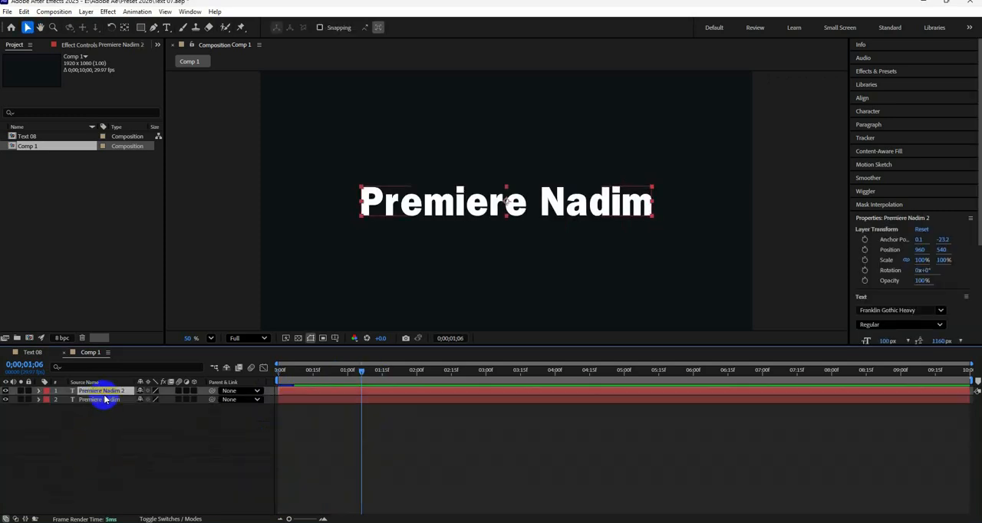
{"action": "right_click", "coordinate": [105, 390]}
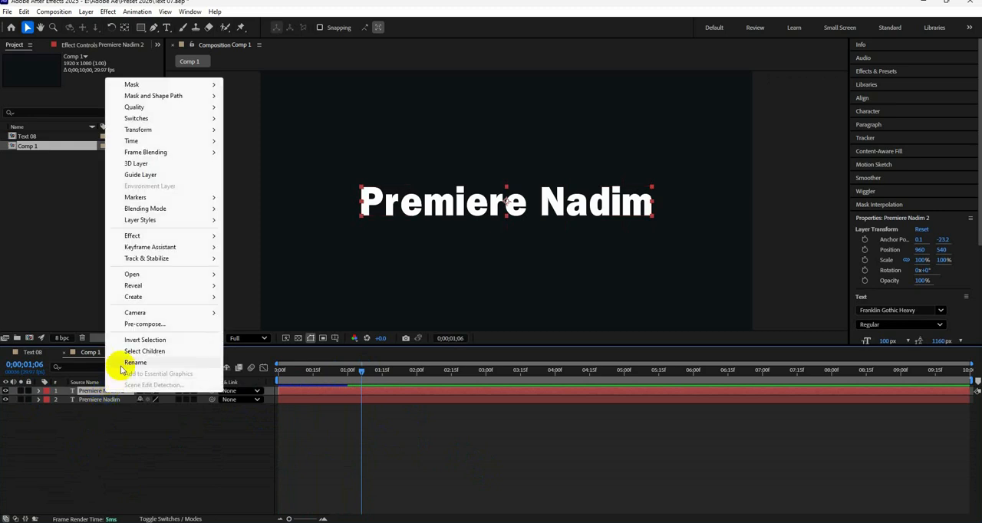
{"action": "left_click", "coordinate": [125, 424]}
{"action": "type", "text": "Glow"}
{"action": "key", "text": "Return"}
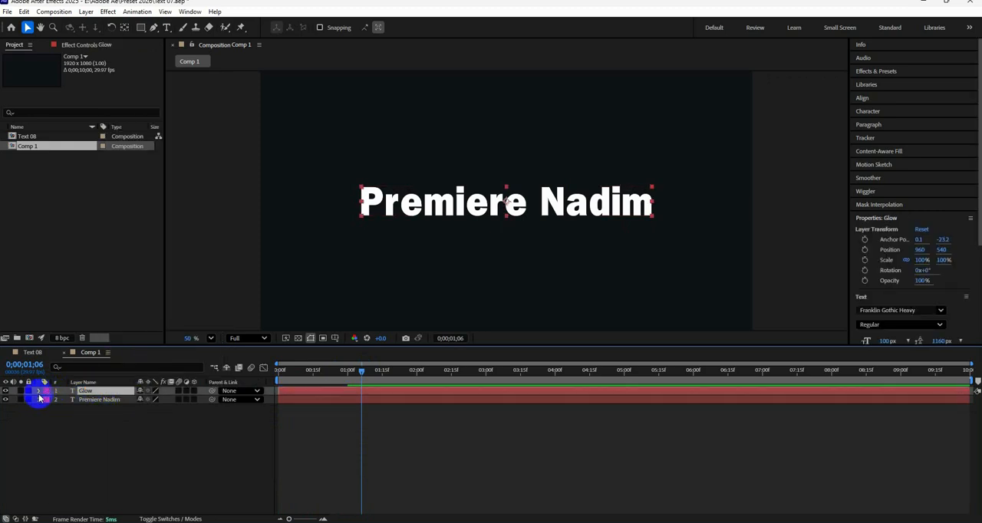
Step: Keyframe the Glow layer's range selector End from 0% at 0 seconds to 100% at 1 second, with Easy Ease on both keyframes
{"action": "left_click", "coordinate": [38, 391]}
{"action": "left_click", "coordinate": [47, 399]}
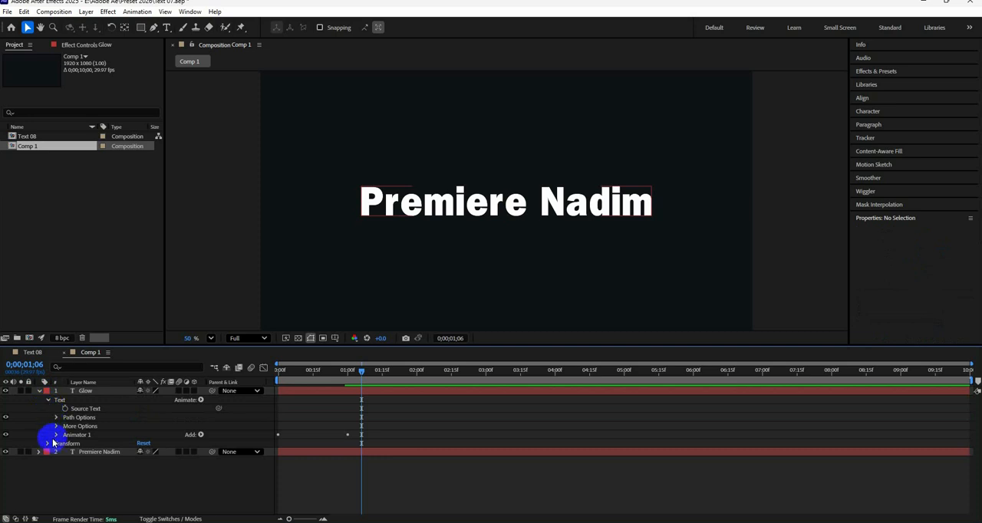
{"action": "left_click", "coordinate": [56, 435]}
{"action": "left_click", "coordinate": [65, 444]}
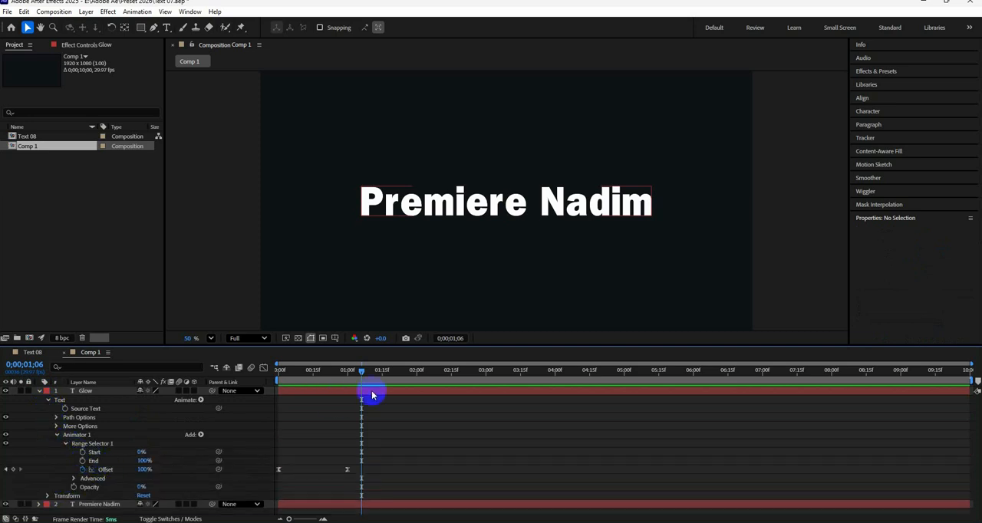
{"action": "left_click_drag", "start_coordinate": [359, 371], "coordinate": [277, 371]}
{"action": "left_click", "coordinate": [82, 460]}
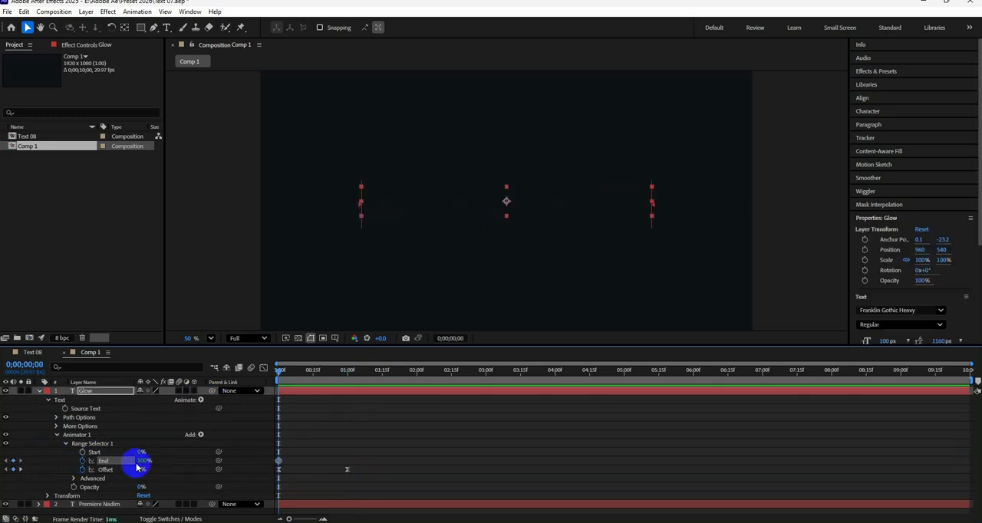
{"action": "left_click_drag", "start_coordinate": [142, 462], "coordinate": [105, 462]}
{"action": "left_click_drag", "start_coordinate": [329, 384], "coordinate": [351, 386]}
{"action": "left_click_drag", "start_coordinate": [365, 444], "coordinate": [278, 463]}
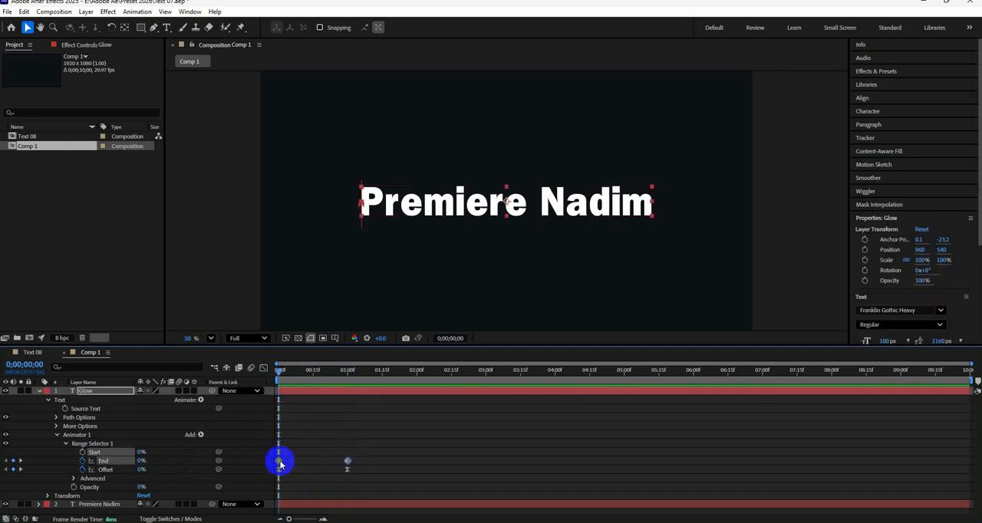
{"action": "left_click", "coordinate": [373, 437]}
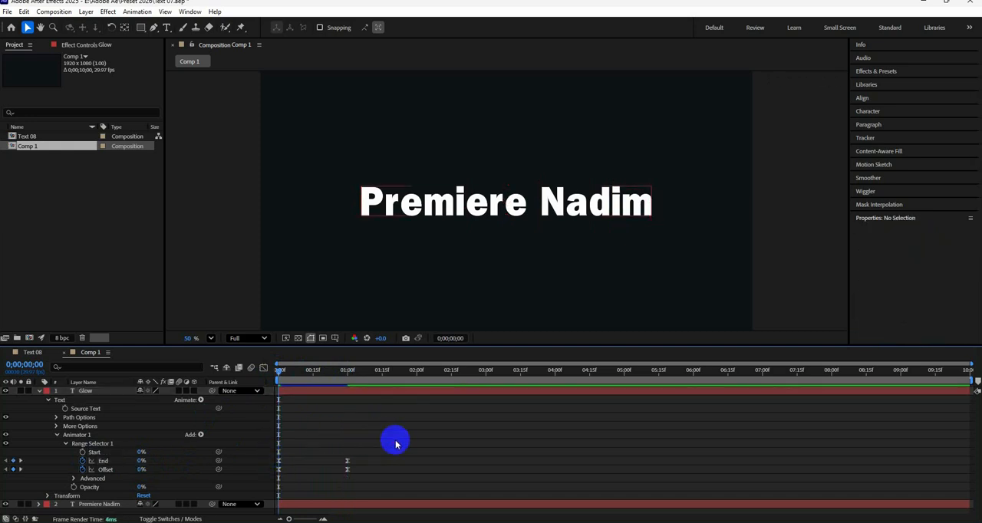
Step: In the Glow range selector's advanced options, set Mode to Subtract and Smoothness to 50%
{"action": "left_click", "coordinate": [74, 479]}
{"action": "scroll", "coordinate": [65, 473], "scroll_direction": "down", "scroll_amount": 2}
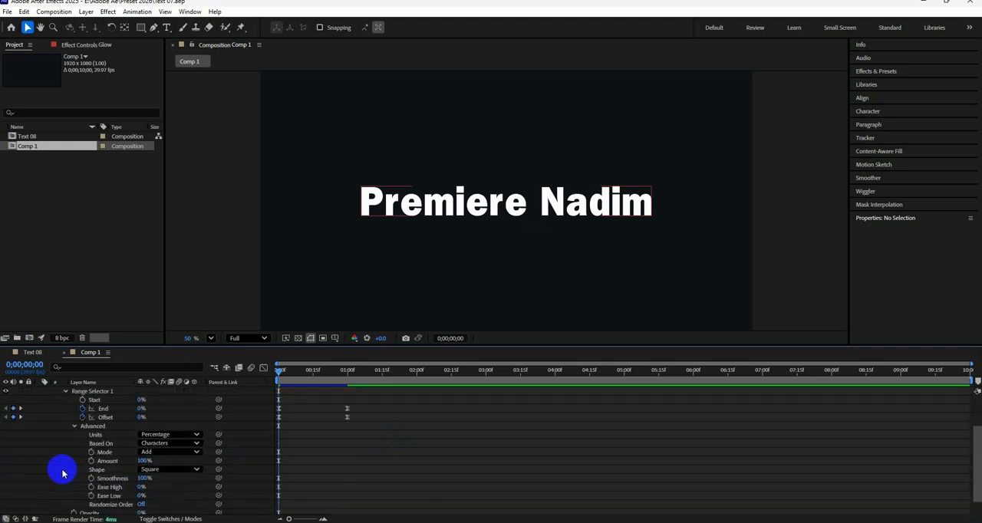
{"action": "left_click", "coordinate": [161, 451]}
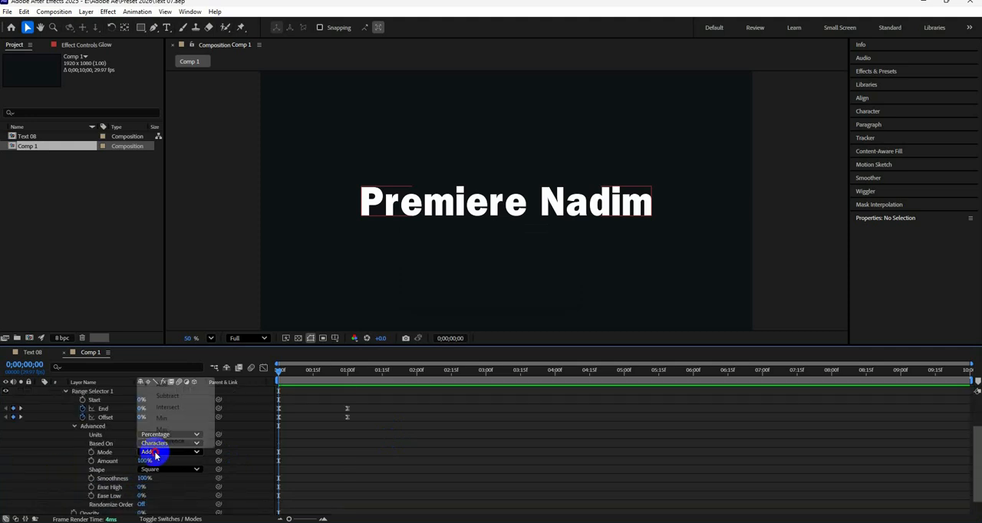
{"action": "left_click", "coordinate": [168, 397]}
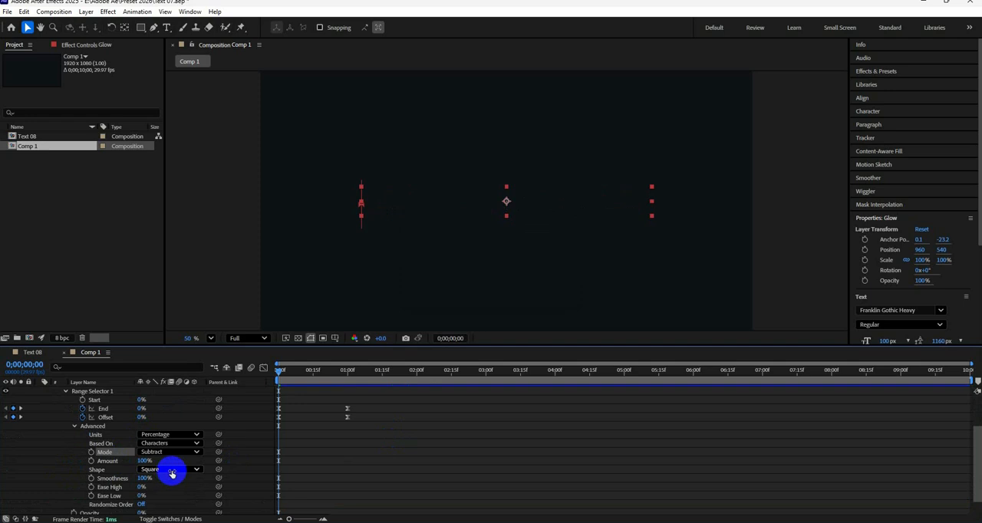
{"action": "type", "text": "50"}
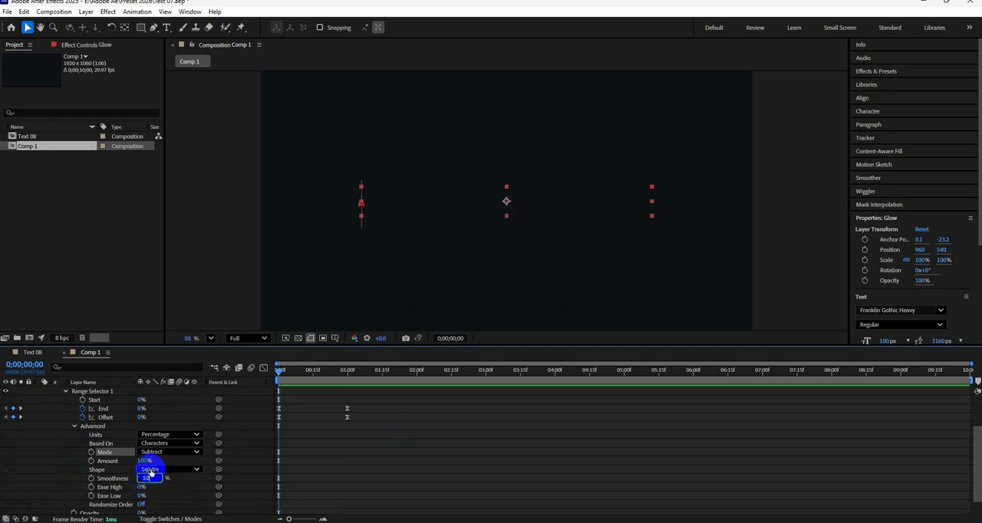
{"action": "key", "text": "Return"}
{"action": "scroll", "coordinate": [197, 491], "scroll_direction": "up", "scroll_amount": 3}
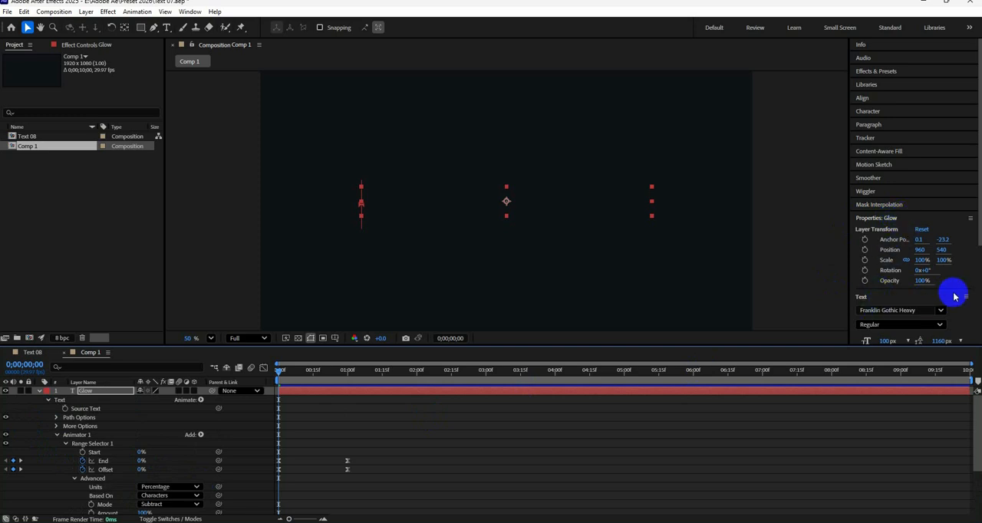
Step: Turn off the Glow text's fill, enable its yellow-orange 6 px stroke, and preview the outlined reveal at frame 10
{"action": "scroll", "coordinate": [882, 253], "scroll_direction": "down", "scroll_amount": 5}
{"action": "left_click", "coordinate": [865, 231]}
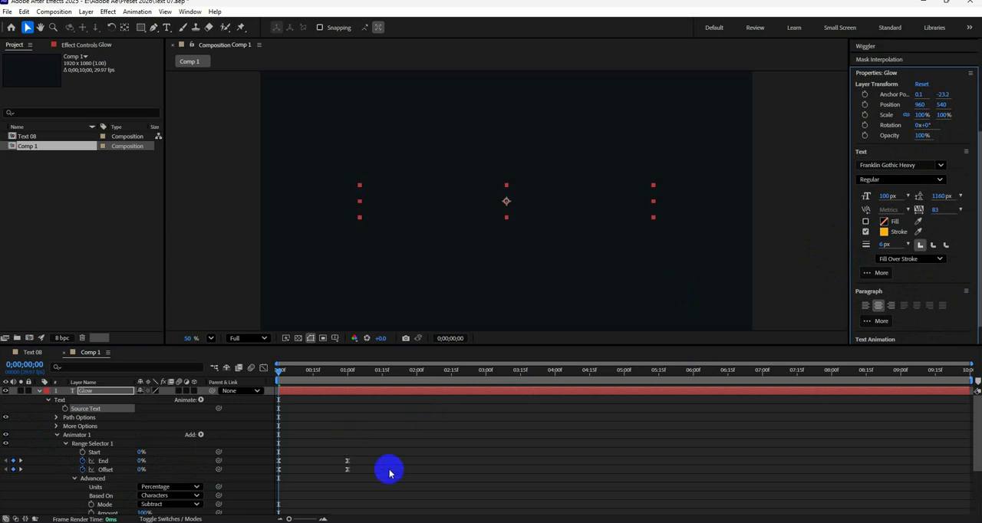
{"action": "left_click", "coordinate": [476, 467]}
{"action": "key", "text": "space"}
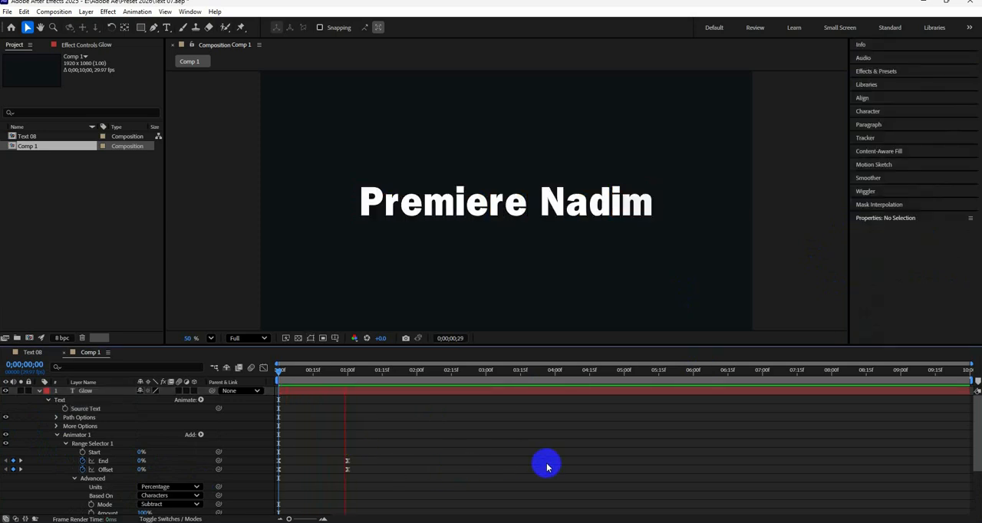
{"action": "key", "text": "space"}
{"action": "left_click_drag", "start_coordinate": [364, 371], "coordinate": [283, 376]}
{"action": "left_click", "coordinate": [306, 391]}
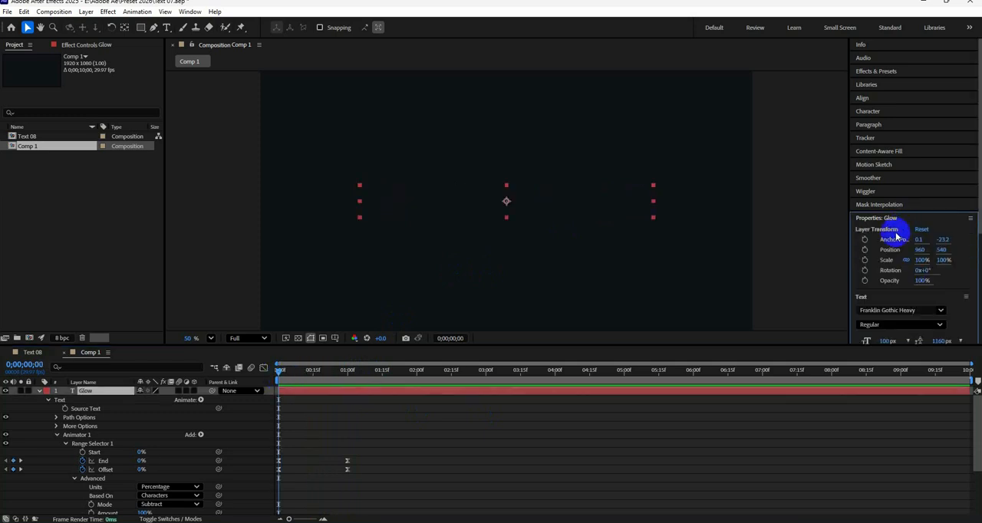
{"action": "scroll", "coordinate": [962, 310], "scroll_direction": "down", "scroll_amount": 3}
{"action": "scroll", "coordinate": [968, 313], "scroll_direction": "down", "scroll_amount": 2}
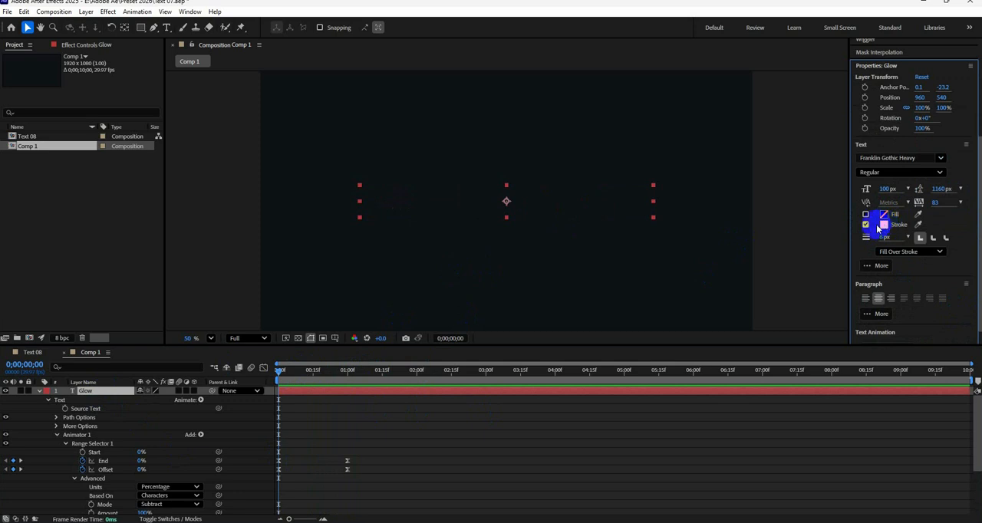
{"action": "left_click_drag", "start_coordinate": [278, 372], "coordinate": [301, 373]}
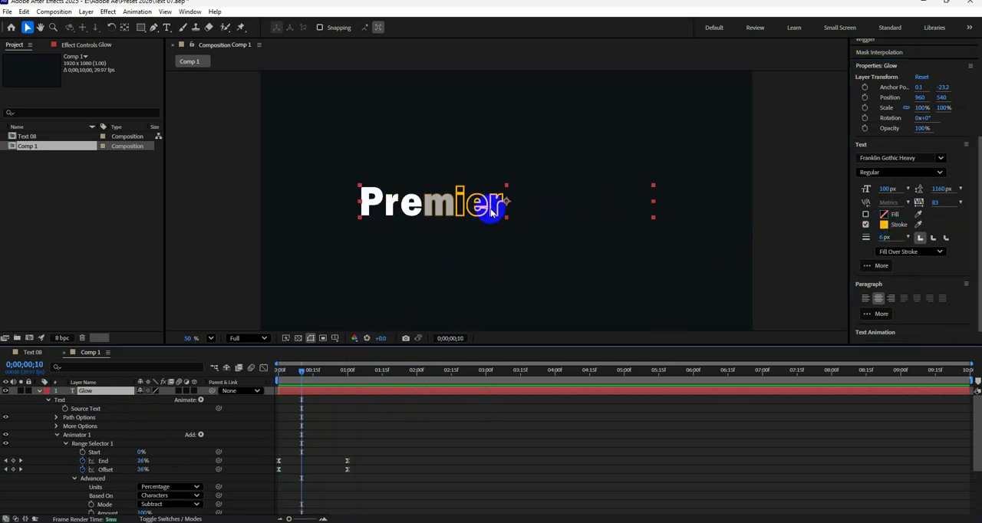
{"action": "left_click", "coordinate": [40, 390]}
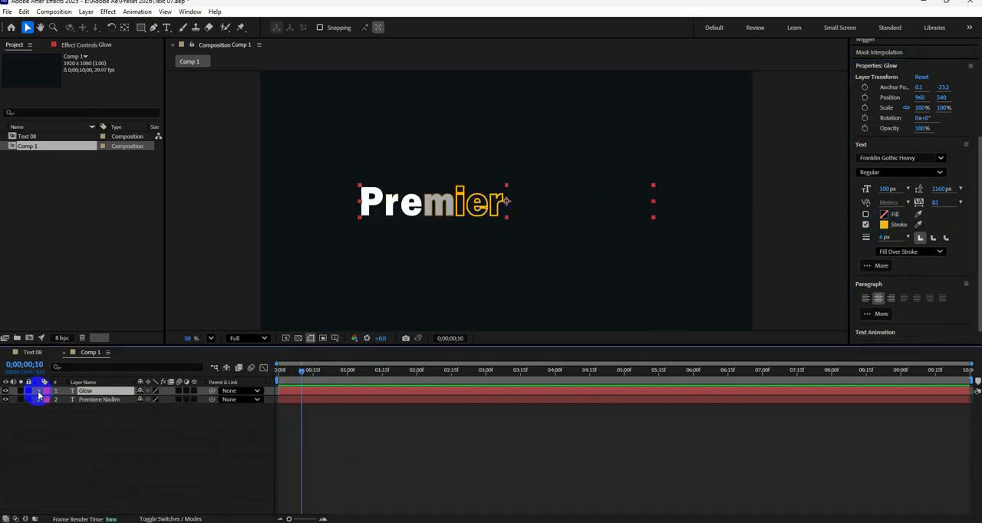
Step: Create a black 1920 x 1080 px solid and place it beneath both text layers as the background
{"action": "right_click", "coordinate": [137, 455]}
{"action": "mouse_move", "coordinate": [210, 328]}
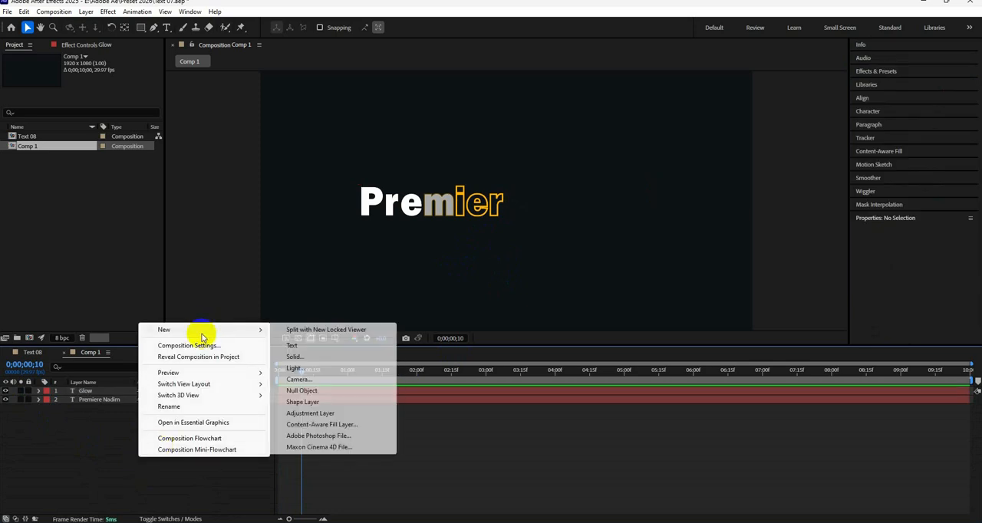
{"action": "left_click", "coordinate": [324, 357]}
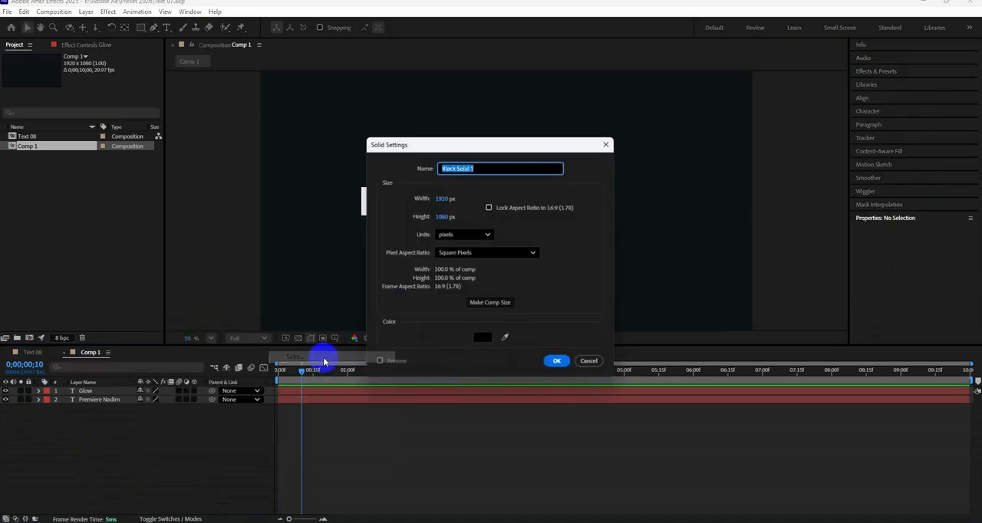
{"action": "left_click", "coordinate": [556, 364]}
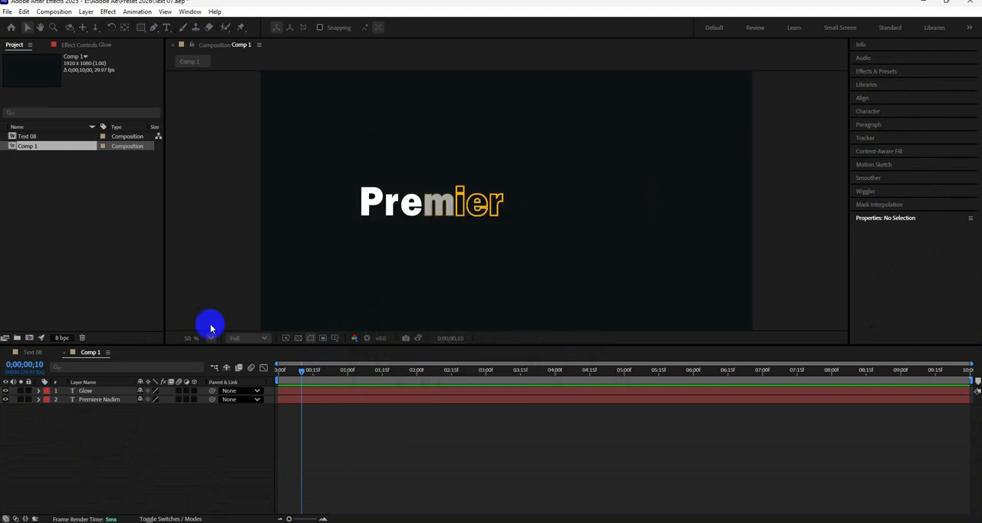
{"action": "left_click_drag", "start_coordinate": [111, 392], "coordinate": [105, 414]}
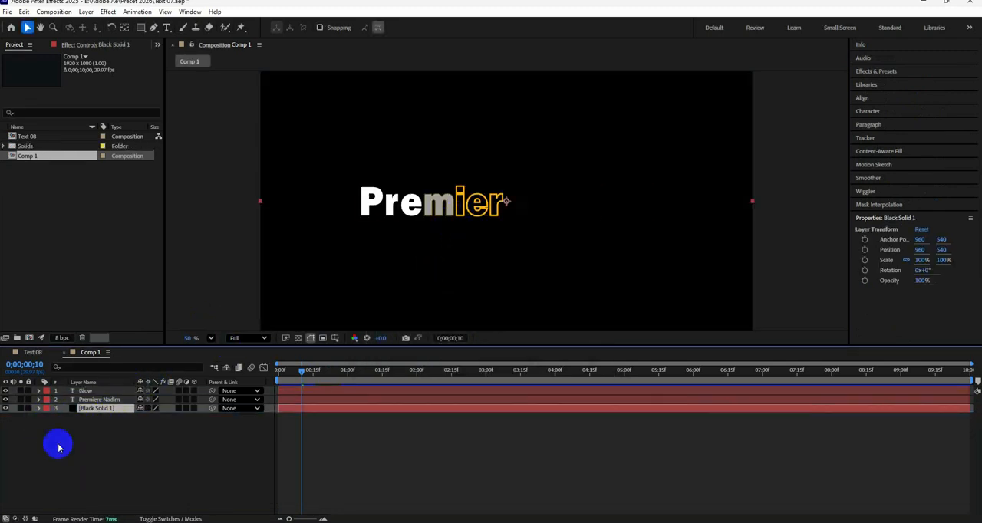
Step: Find the 4-Color Gradient effect and apply it to the black solid
{"action": "left_click", "coordinate": [906, 73]}
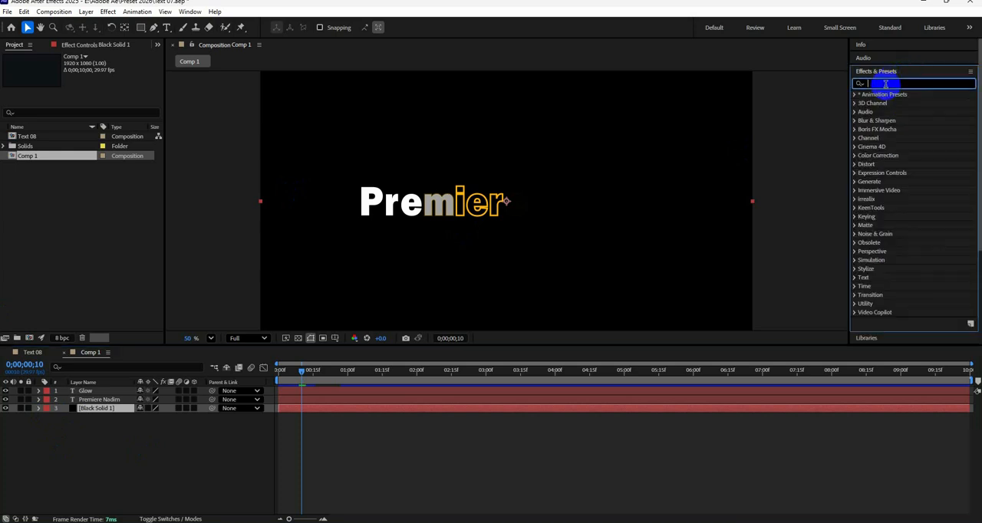
{"action": "type", "text": "4"}
{"action": "left_click_drag", "start_coordinate": [895, 155], "coordinate": [110, 411]}
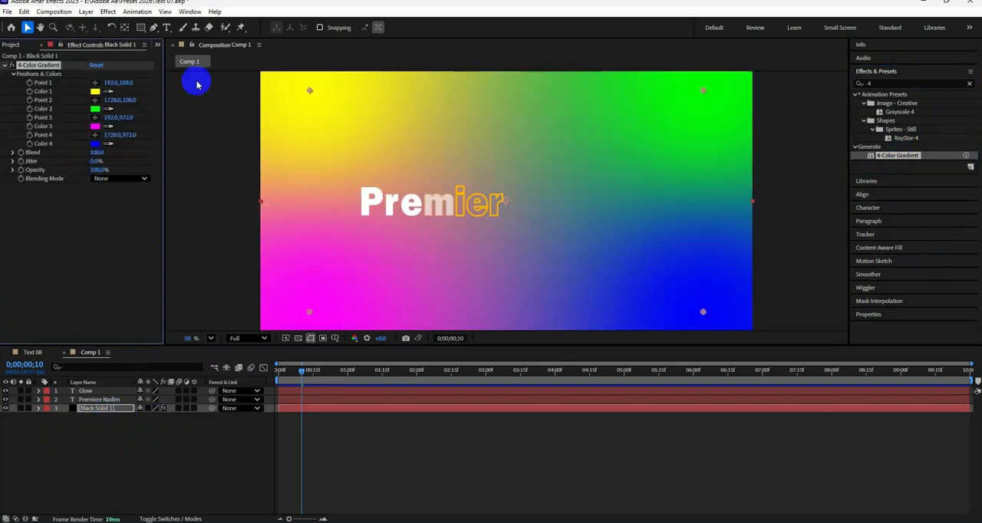
Step: In the 4-Color Gradient effect, set Color 1 to bright yellow and Color 2 to golden yellow
{"action": "left_click", "coordinate": [95, 93]}
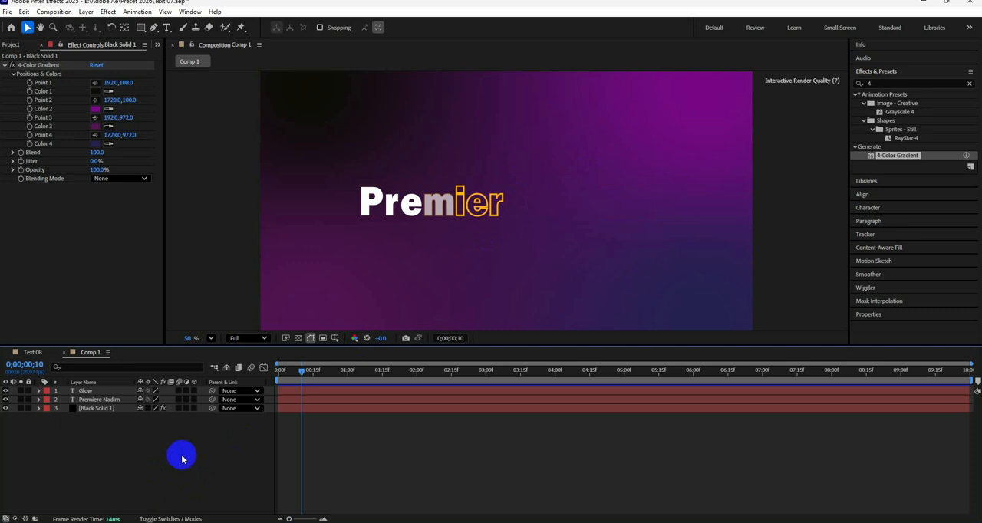
{"action": "left_click", "coordinate": [95, 91]}
{"action": "left_click_drag", "start_coordinate": [520, 320], "coordinate": [518, 309]}
{"action": "left_click_drag", "start_coordinate": [488, 221], "coordinate": [502, 202]}
{"action": "left_click", "coordinate": [592, 203]}
{"action": "left_click", "coordinate": [95, 108]}
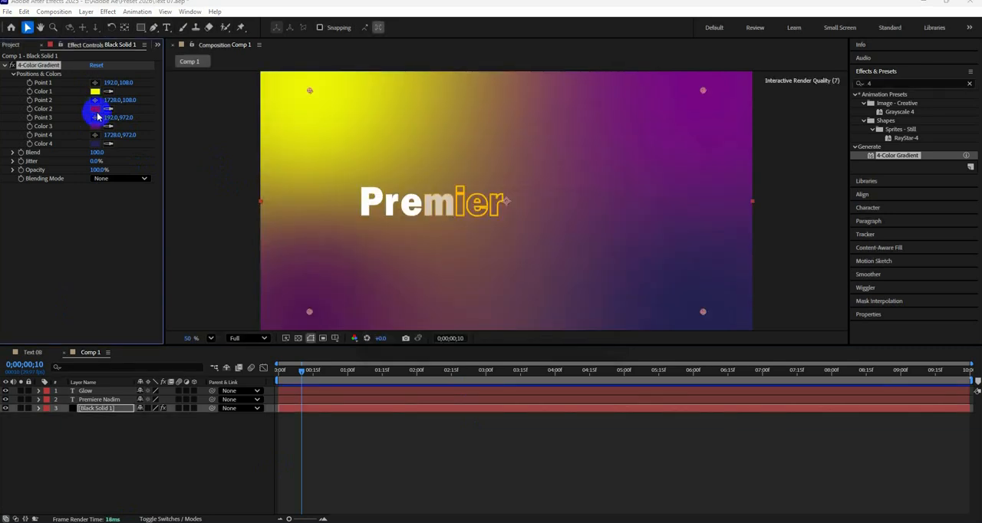
{"action": "left_click_drag", "start_coordinate": [515, 322], "coordinate": [516, 310]}
{"action": "left_click", "coordinate": [592, 203]}
Step: Set the gradient's Color 3 to yellow-orange and Color 4 to orange
{"action": "left_click", "coordinate": [95, 126]}
{"action": "left_click", "coordinate": [592, 203]}
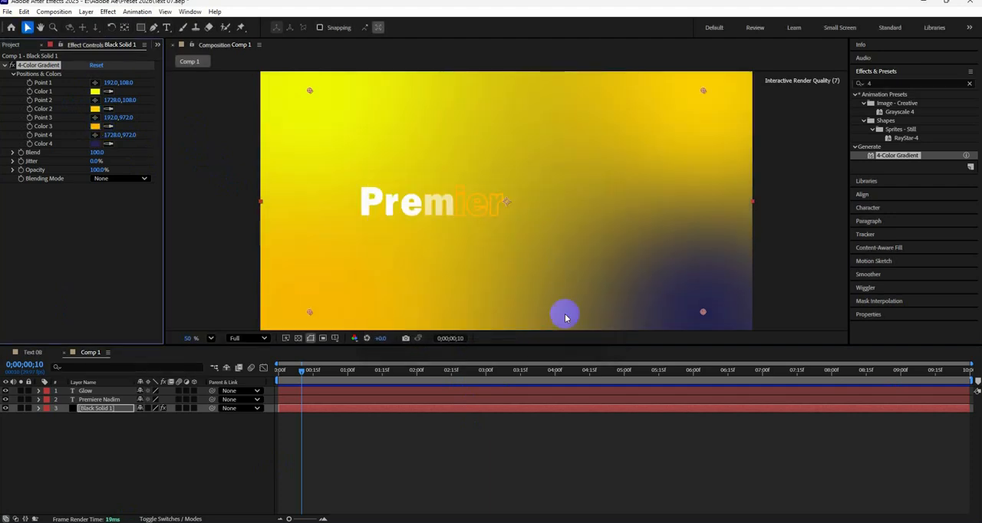
{"action": "left_click", "coordinate": [95, 143]}
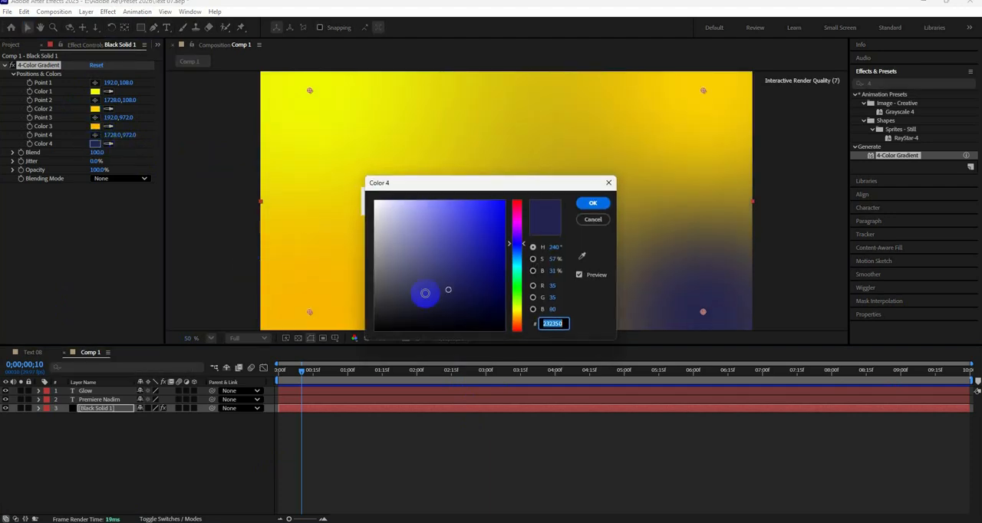
{"action": "left_click_drag", "start_coordinate": [517, 280], "coordinate": [516, 314]}
{"action": "left_click", "coordinate": [592, 203]}
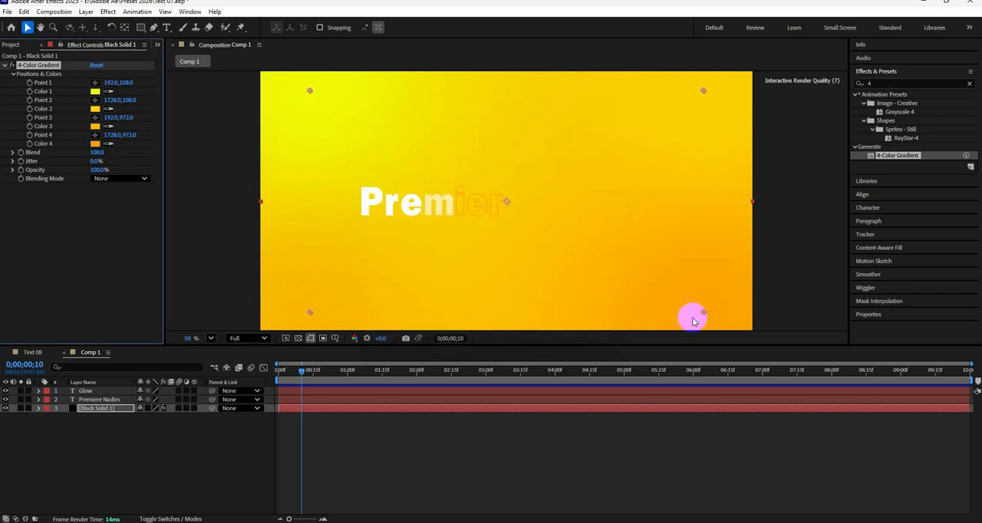
Step: Move the gradient solid above both text layers and give its Point 1 the expression wiggle(0.5,100)
{"action": "left_click", "coordinate": [92, 241]}
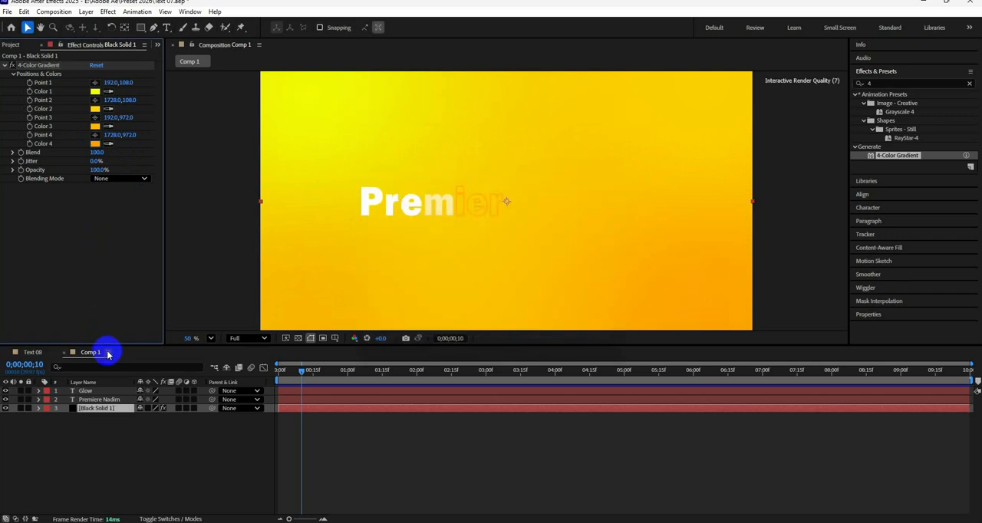
{"action": "left_click_drag", "start_coordinate": [98, 408], "coordinate": [94, 392]}
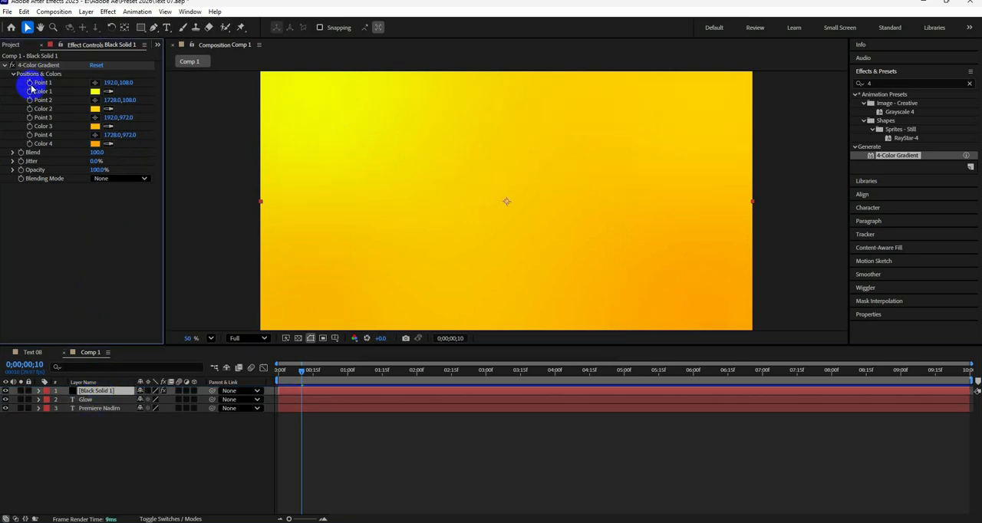
{"action": "left_click", "coordinate": [29, 82], "text": "alt"}
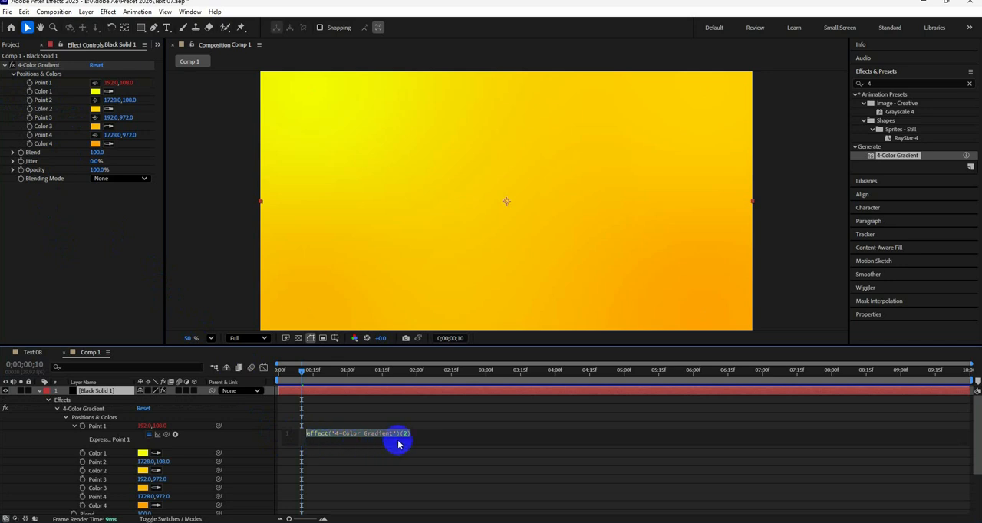
{"action": "type", "text": "wigg"}
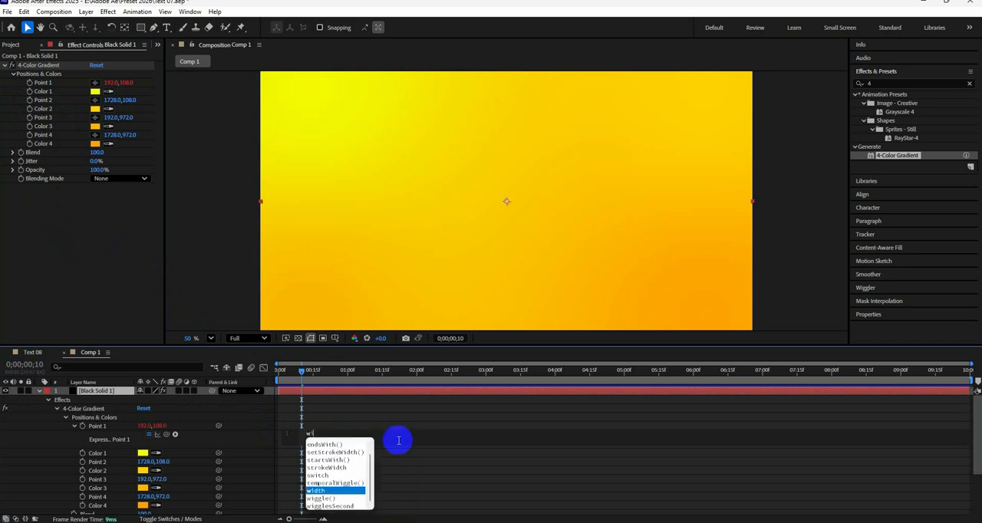
{"action": "type", "text": "le"}
{"action": "key", "text": "Return"}
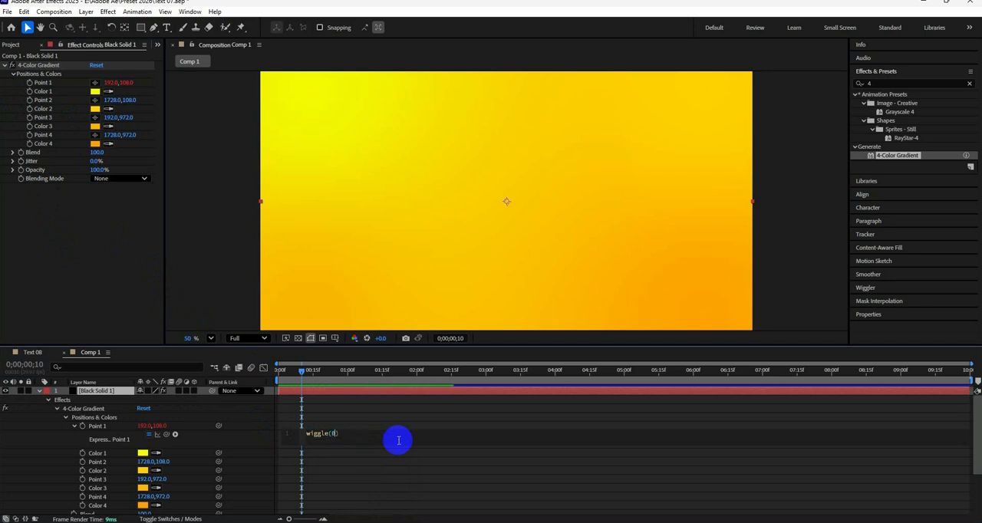
{"action": "type", "text": "0.5,100"}
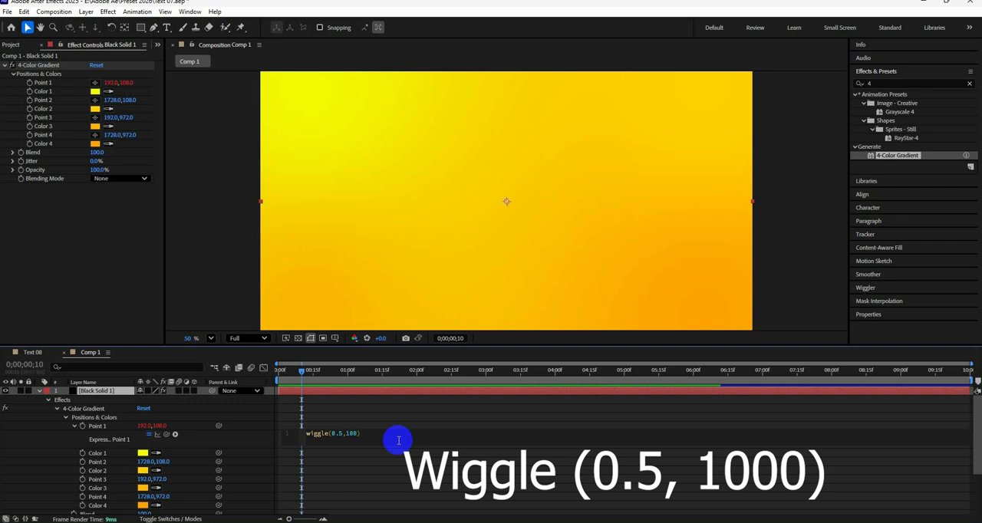
{"action": "left_click", "coordinate": [298, 439]}
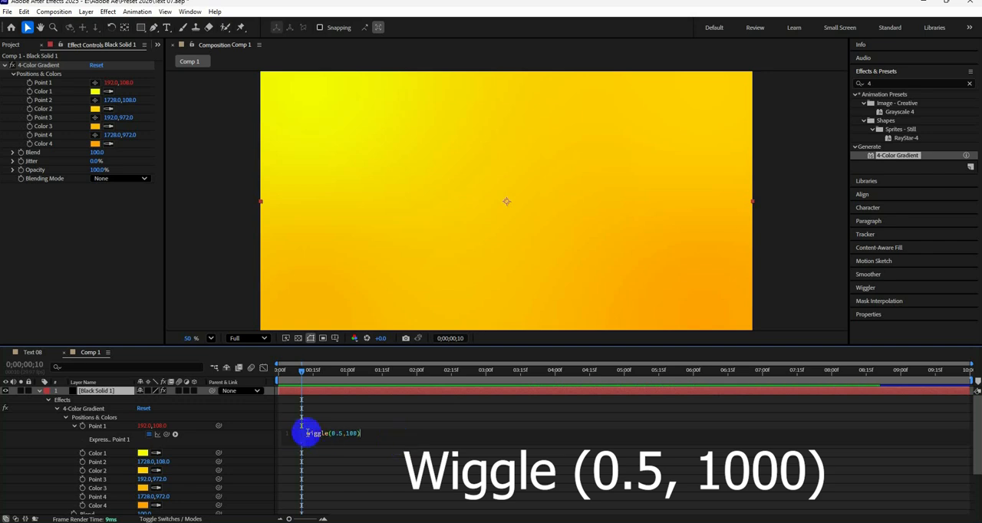
{"action": "left_click_drag", "start_coordinate": [316, 436], "coordinate": [343, 435]}
{"action": "key", "text": "ctrl+c"}
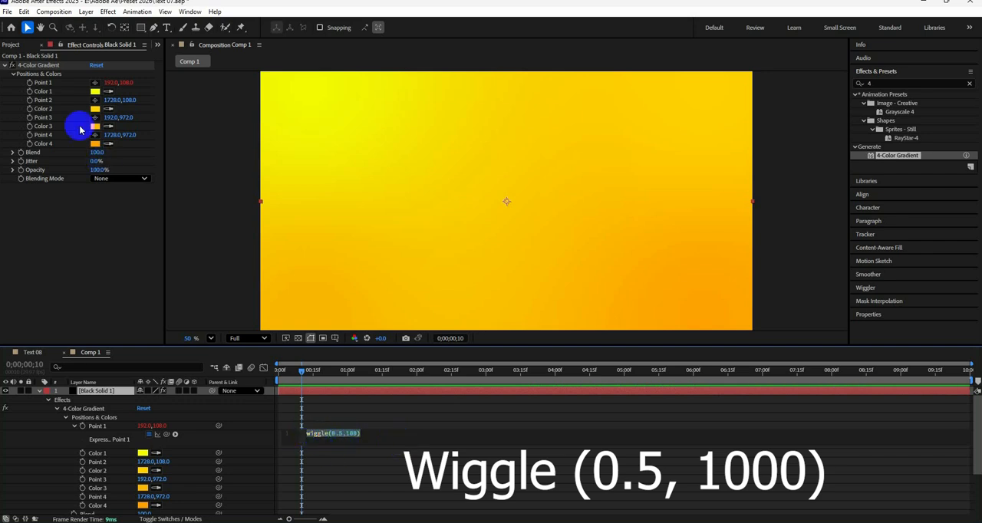
Step: Apply the copied wiggle(0.5,100) expression to gradient Points 2, 3 and 4, and preview the motion from the first frame
{"action": "left_click", "coordinate": [30, 100], "text": "alt"}
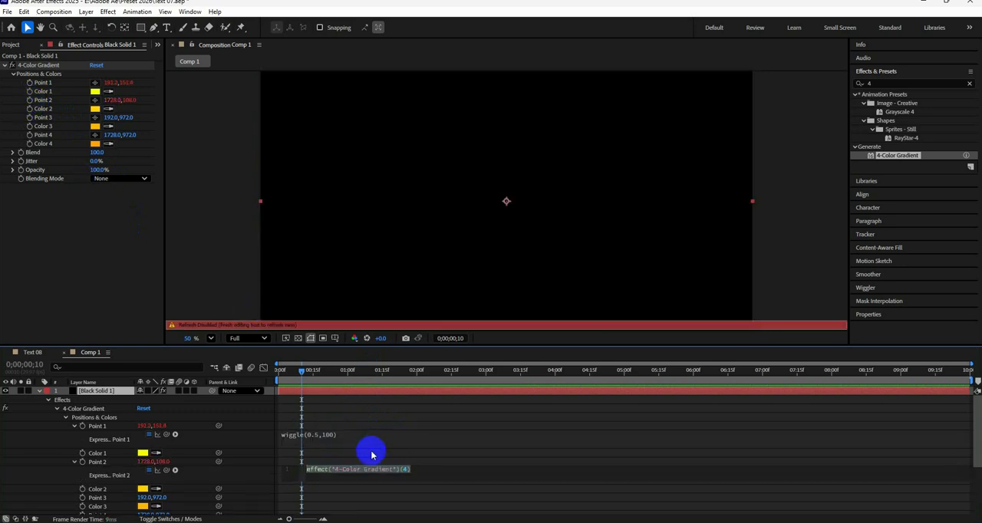
{"action": "key", "text": "ctrl+v"}
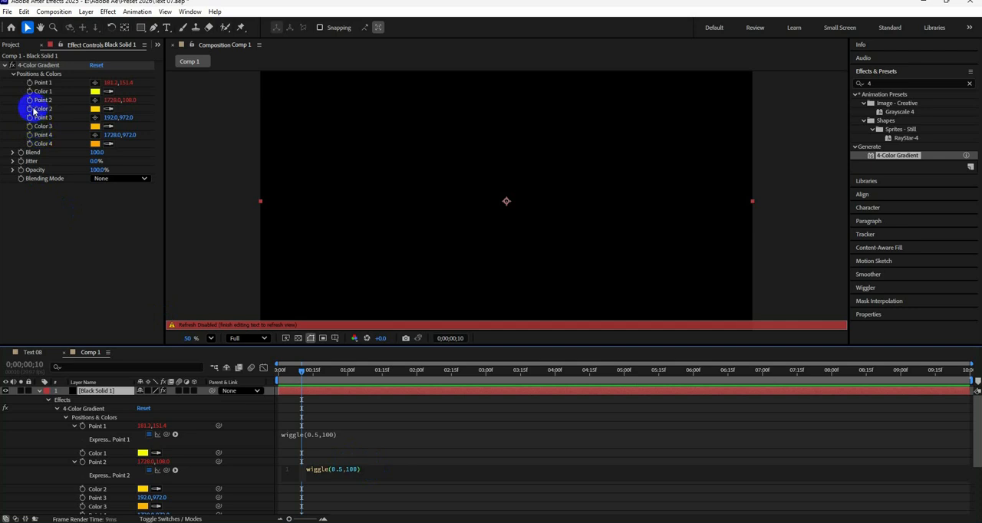
{"action": "left_click", "coordinate": [30, 118], "text": "alt"}
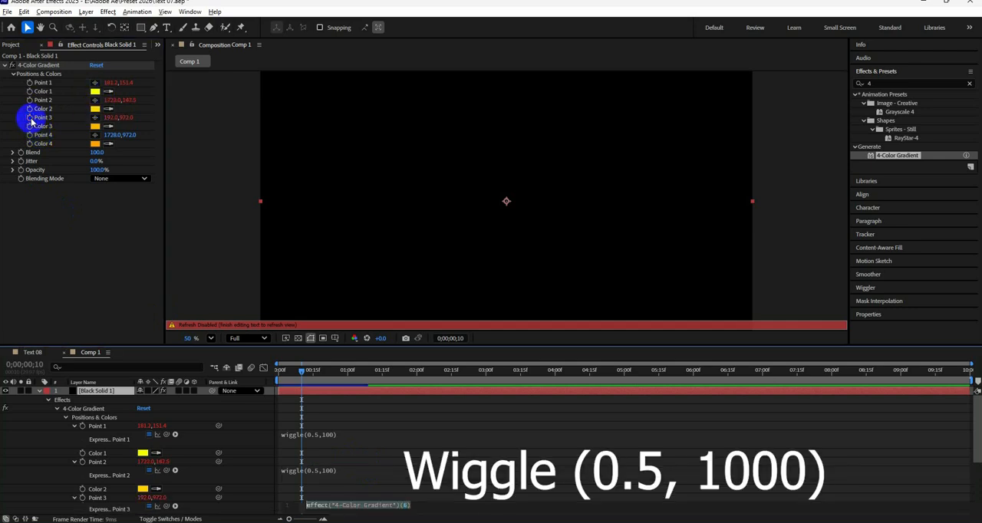
{"action": "key", "text": "ctrl+v"}
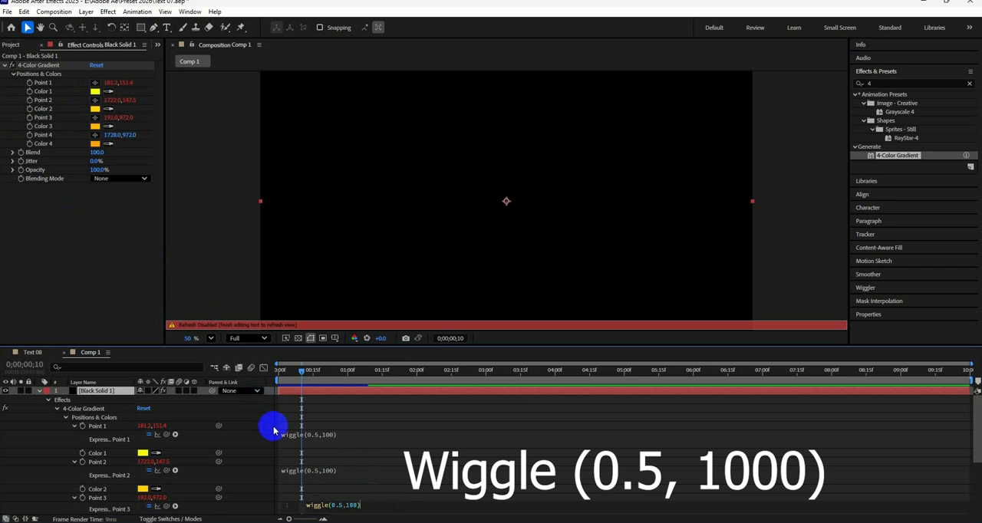
{"action": "left_click", "coordinate": [30, 138], "text": "alt"}
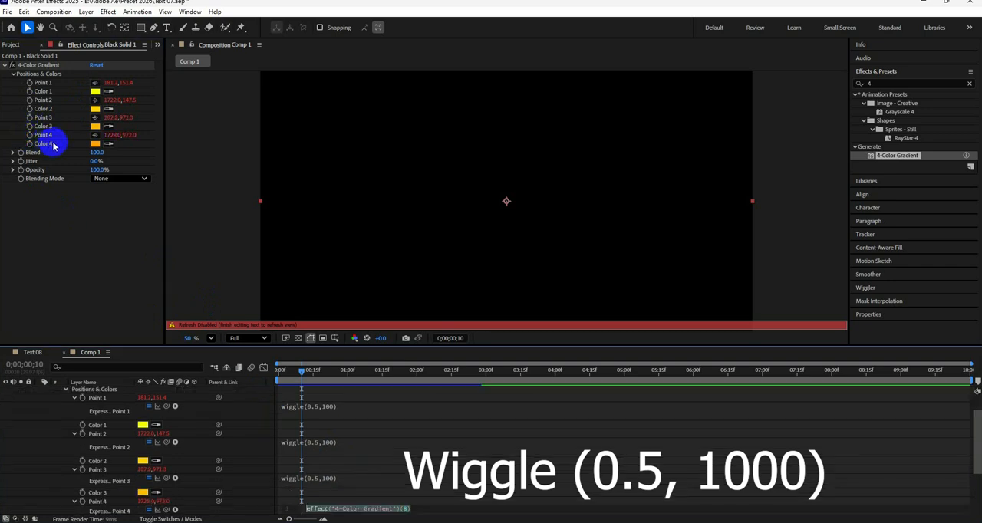
{"action": "key", "text": "ctrl+v"}
{"action": "left_click", "coordinate": [394, 479]}
{"action": "left_click_drag", "start_coordinate": [311, 372], "coordinate": [240, 368]}
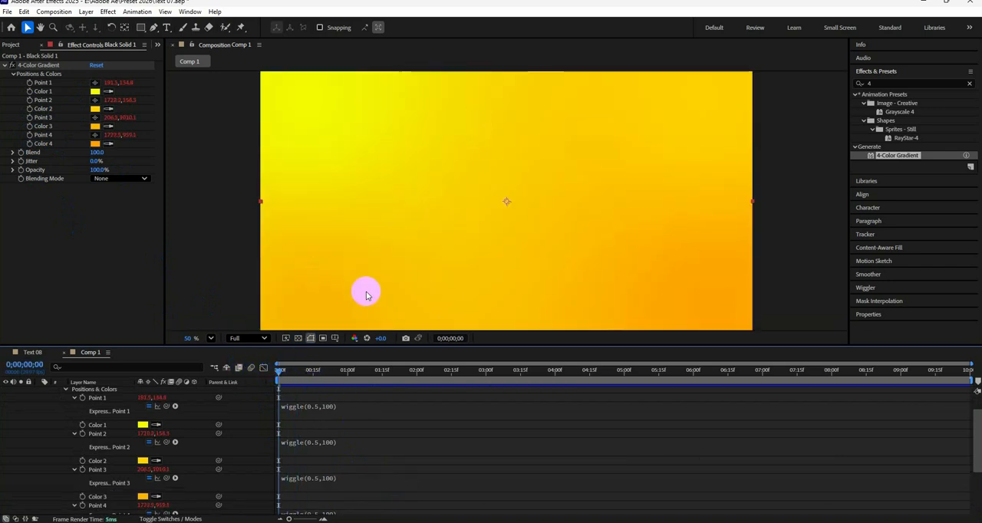
{"action": "key", "text": "space"}
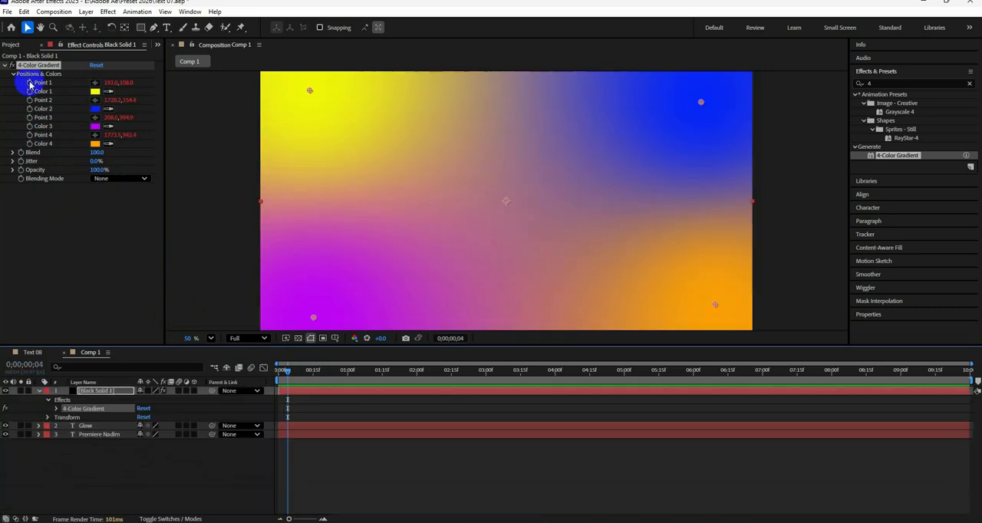
Step: Change the expressions on gradient Points 1 and 2 to wiggle(0.5,1000)
{"action": "left_click", "coordinate": [30, 83], "text": "alt"}
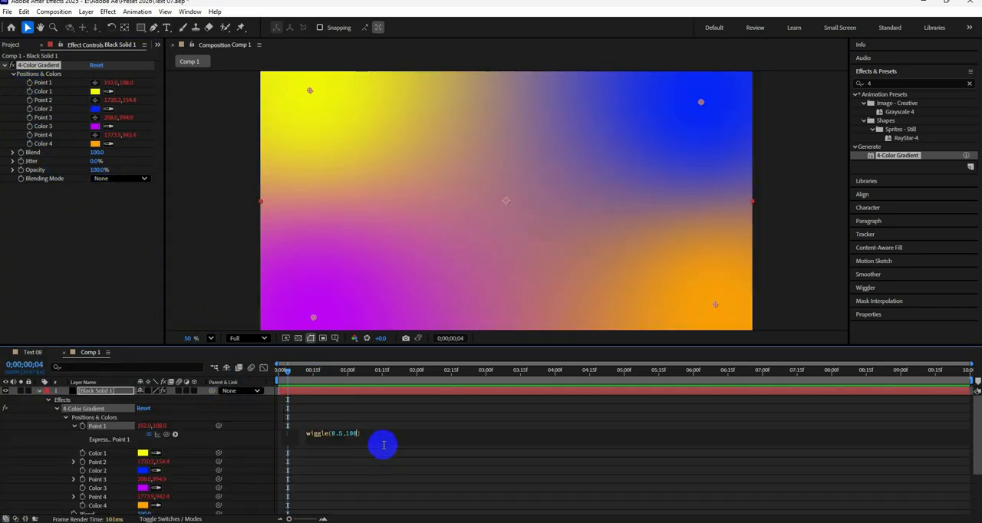
{"action": "type", "text": "0.5,1000)"}
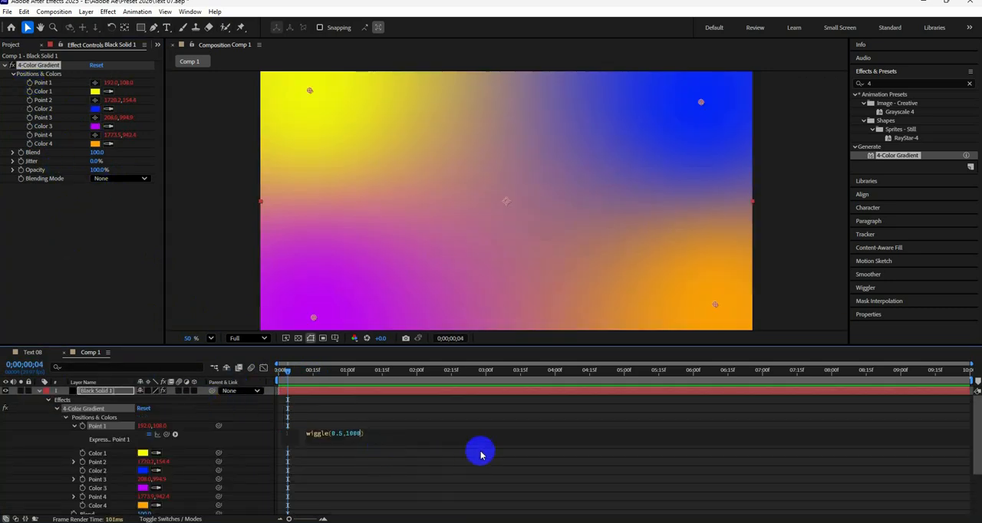
{"action": "left_click", "coordinate": [75, 461]}
{"action": "left_click", "coordinate": [328, 472]}
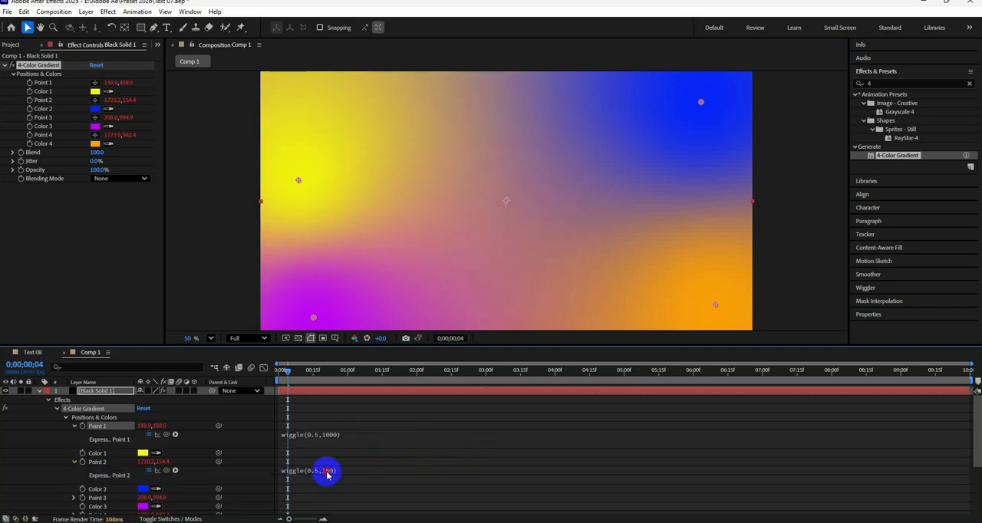
{"action": "left_click", "coordinate": [358, 471]}
{"action": "type", "text": "0"}
Step: Change the expressions on gradient Points 3 and 4 to wiggle(0.5,1000)
{"action": "left_click", "coordinate": [74, 498]}
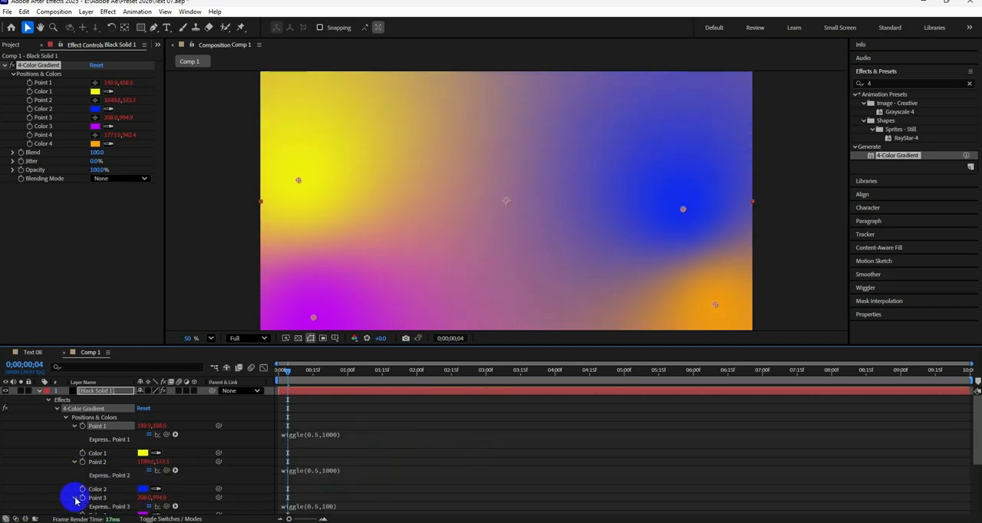
{"action": "scroll", "coordinate": [49, 480], "scroll_direction": "down", "scroll_amount": 3}
{"action": "left_click", "coordinate": [328, 429]}
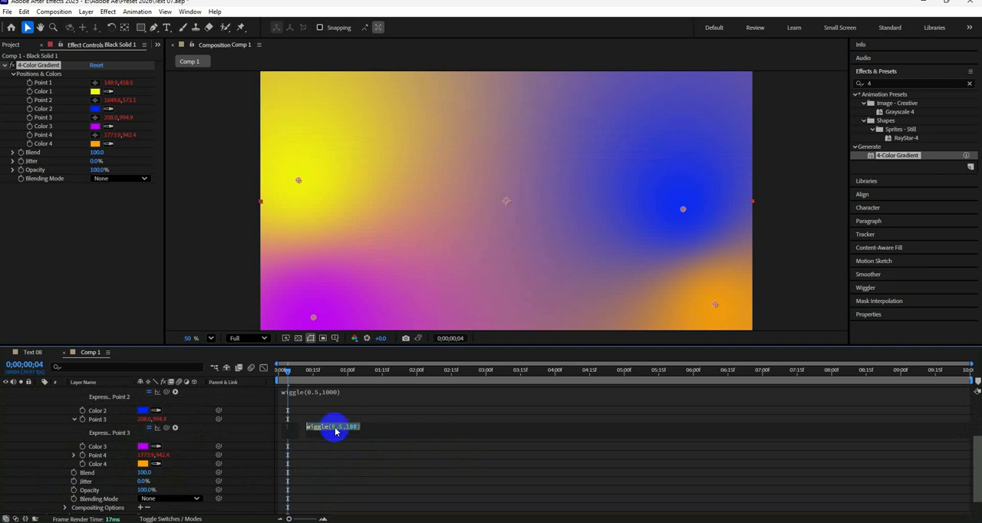
{"action": "left_click", "coordinate": [341, 428]}
{"action": "type", "text": "0"}
{"action": "left_click", "coordinate": [75, 444]}
{"action": "left_click", "coordinate": [329, 465]}
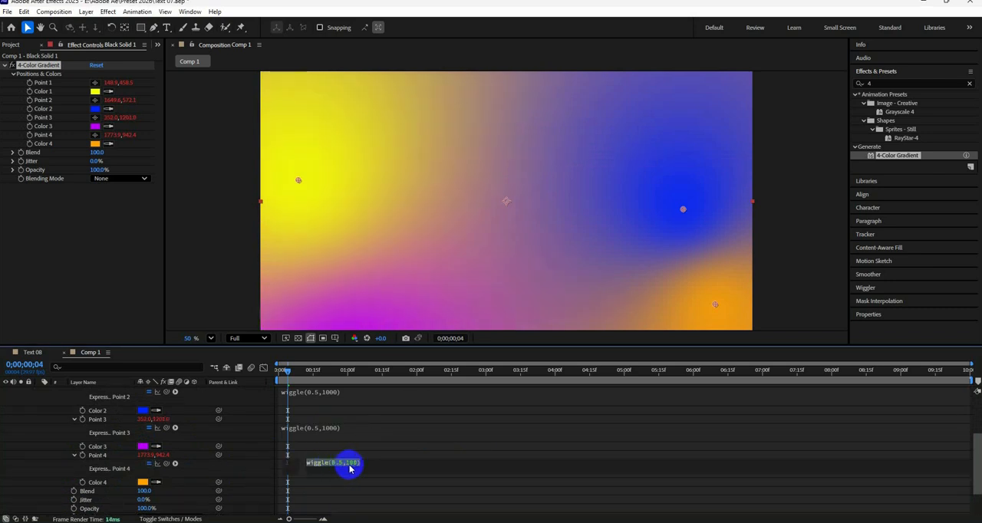
{"action": "left_click", "coordinate": [356, 466]}
{"action": "left_click", "coordinate": [332, 466]}
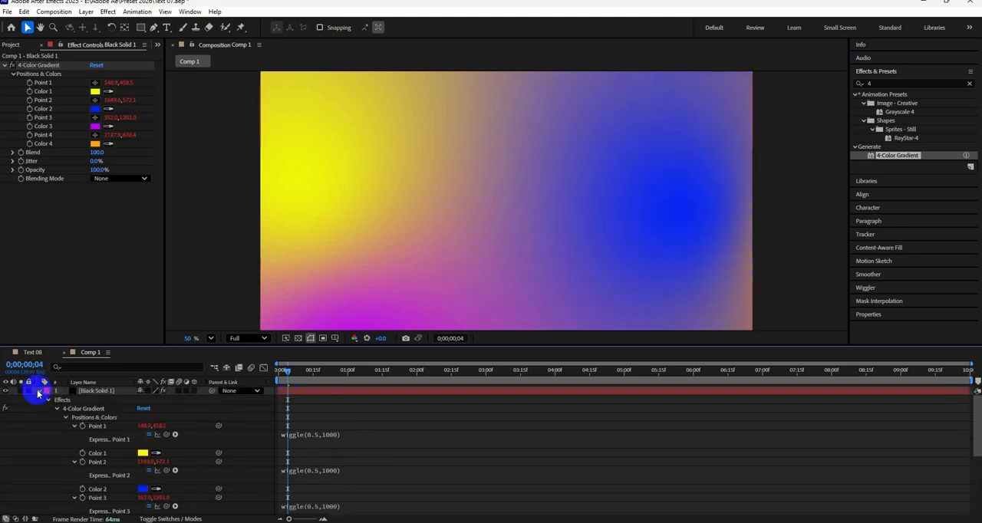
Step: Collapse the solid's properties and preview the moving gradient from the first frame
{"action": "left_click", "coordinate": [39, 391]}
{"action": "left_click_drag", "start_coordinate": [282, 374], "coordinate": [261, 376]}
{"action": "key", "text": "space"}
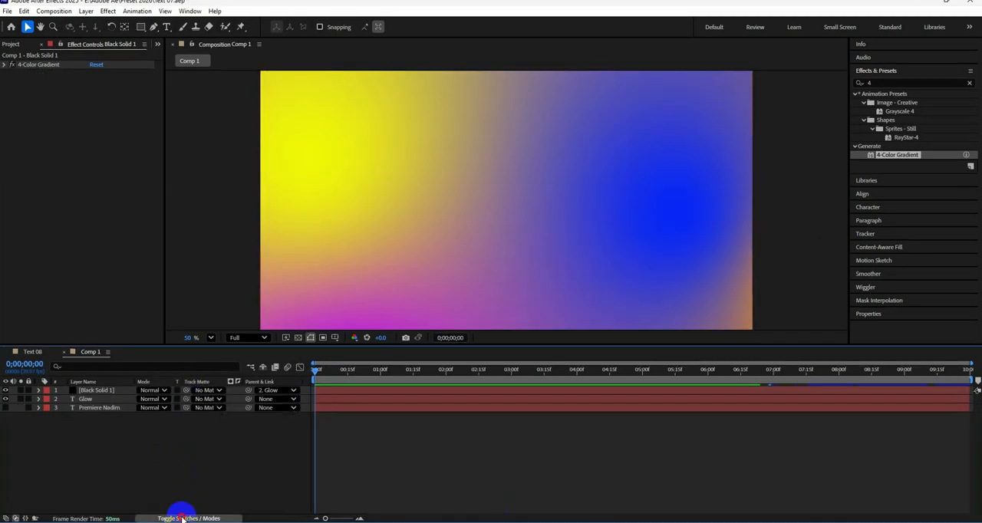
Step: Set the Glow text layer as the gradient solid's track matte and preview the gradient-coloured outline reveal
{"action": "left_click_drag", "start_coordinate": [186, 392], "coordinate": [73, 403]}
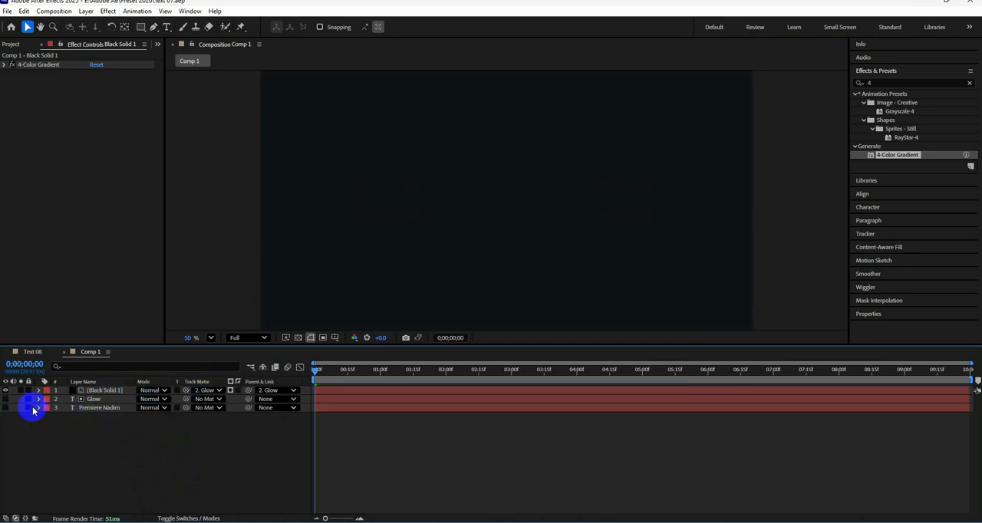
{"action": "key", "text": "space"}
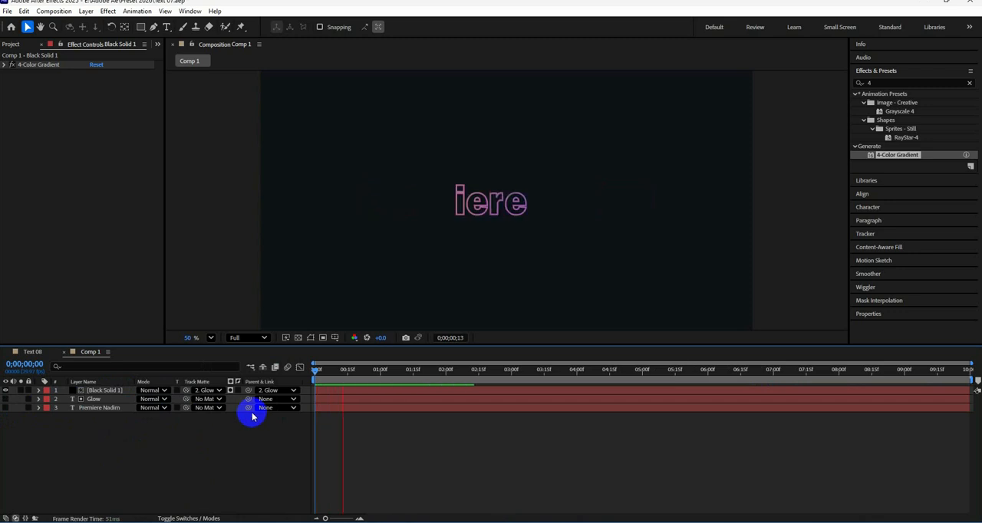
{"action": "key", "text": "space"}
{"action": "left_click_drag", "start_coordinate": [480, 373], "coordinate": [347, 372]}
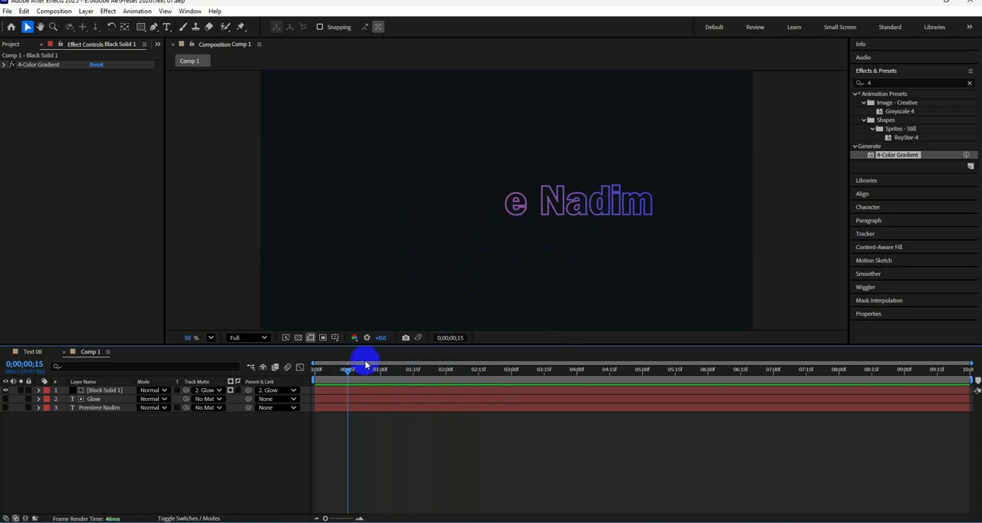
{"action": "left_click_drag", "start_coordinate": [347, 374], "coordinate": [318, 376]}
{"action": "mouse_move", "coordinate": [323, 376]}
{"action": "left_mouse_down"}
{"action": "mouse_move", "coordinate": [388, 385]}
{"action": "mouse_move", "coordinate": [308, 385]}
{"action": "left_mouse_up"}
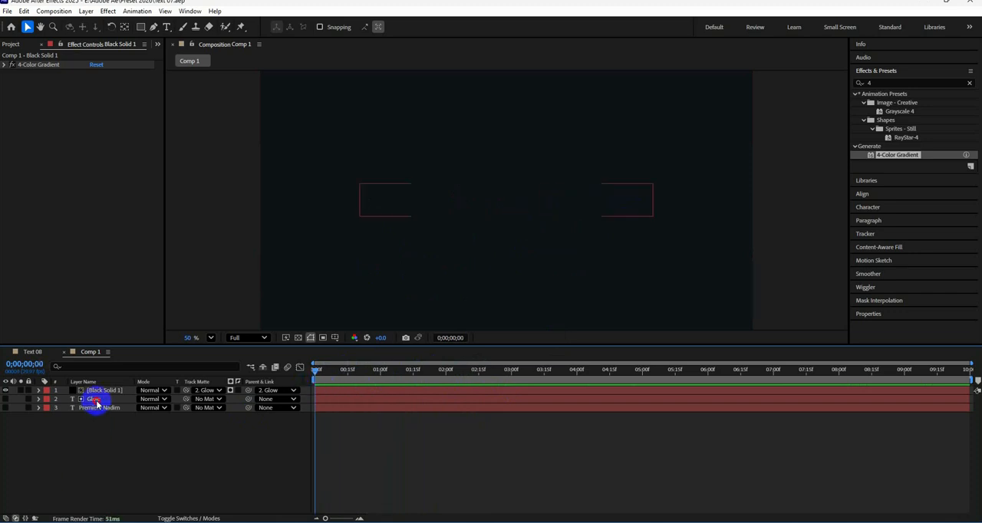
Step: Find the Glow effect, apply it to the Glow text layer and set its Glow Radius to 50
{"action": "left_click", "coordinate": [95, 400]}
{"action": "left_click", "coordinate": [860, 83]}
{"action": "left_click", "coordinate": [857, 82]}
{"action": "type", "text": "glow"}
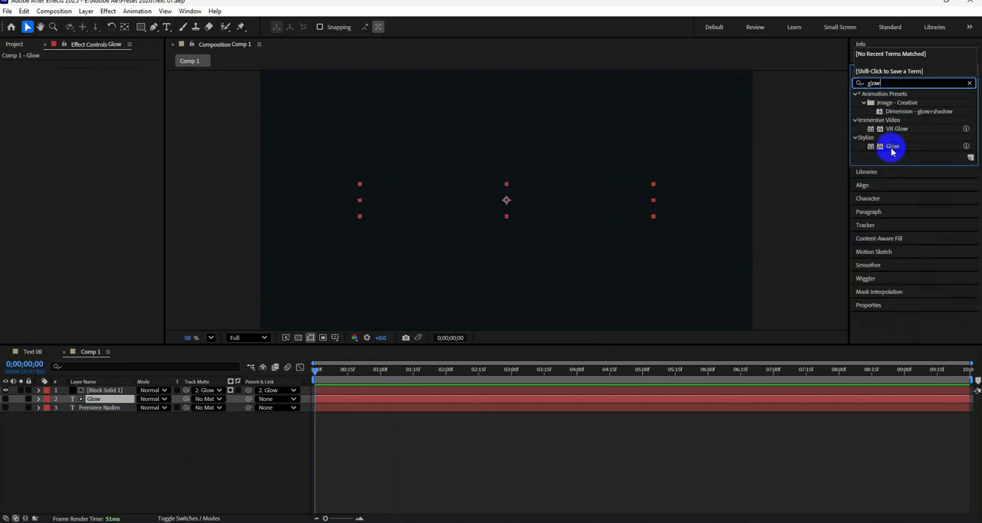
{"action": "left_click_drag", "start_coordinate": [893, 146], "coordinate": [93, 400]}
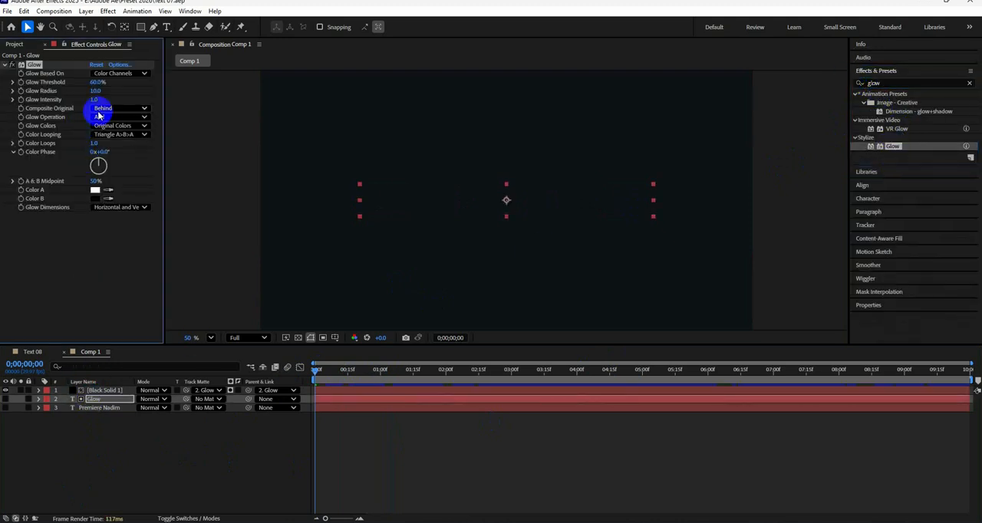
{"action": "left_click_drag", "start_coordinate": [106, 92], "coordinate": [191, 100]}
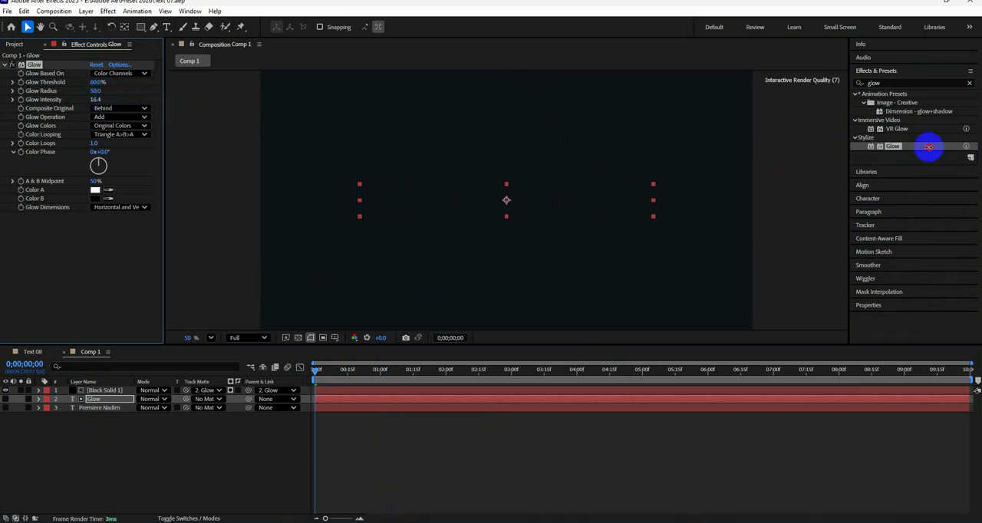
Step: Add a second Glow effect with Glow Radius 400 to the Glow text layer and make the original white text layer visible
{"action": "left_click_drag", "start_coordinate": [917, 155], "coordinate": [43, 73]}
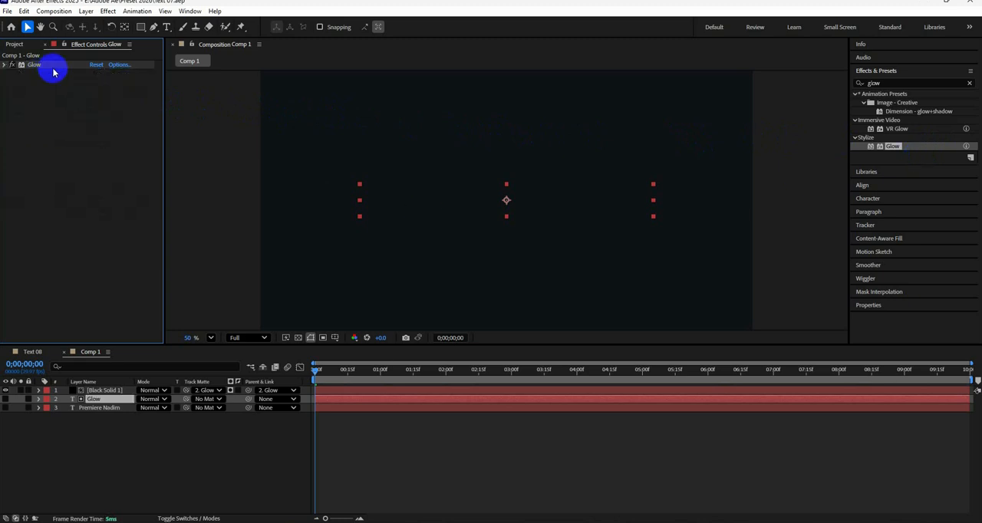
{"action": "left_click_drag", "start_coordinate": [61, 71], "coordinate": [60, 71]}
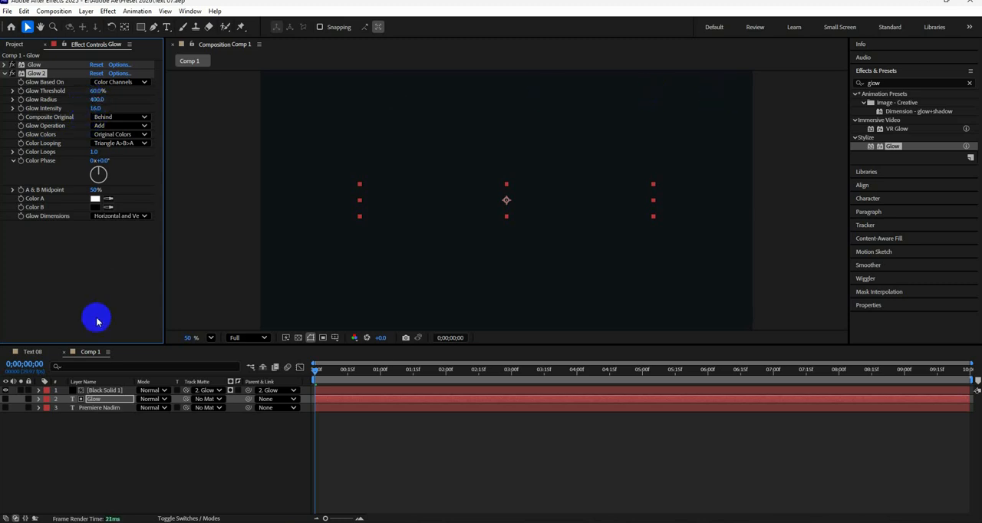
{"action": "key", "text": "space"}
{"action": "left_click_drag", "start_coordinate": [376, 368], "coordinate": [328, 373]}
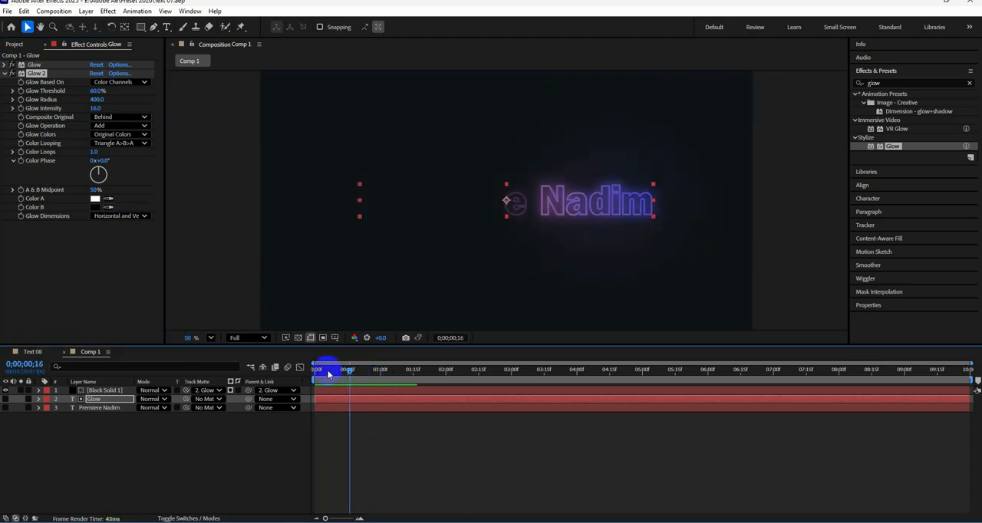
{"action": "left_click", "coordinate": [6, 408]}
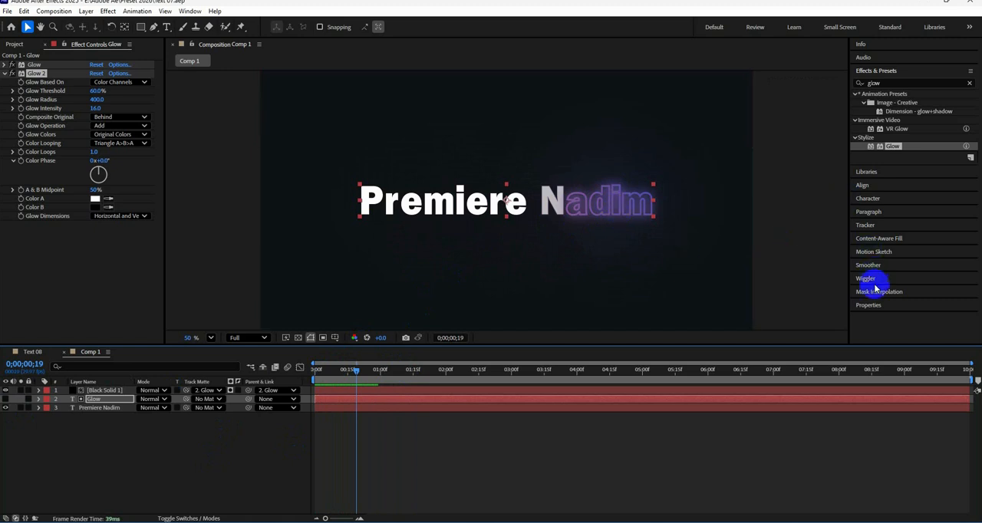
Step: Try a white fill instead of the stroke on the Glow text, compare it over the reveal, and restore the stroke-only outline
{"action": "left_click", "coordinate": [870, 305]}
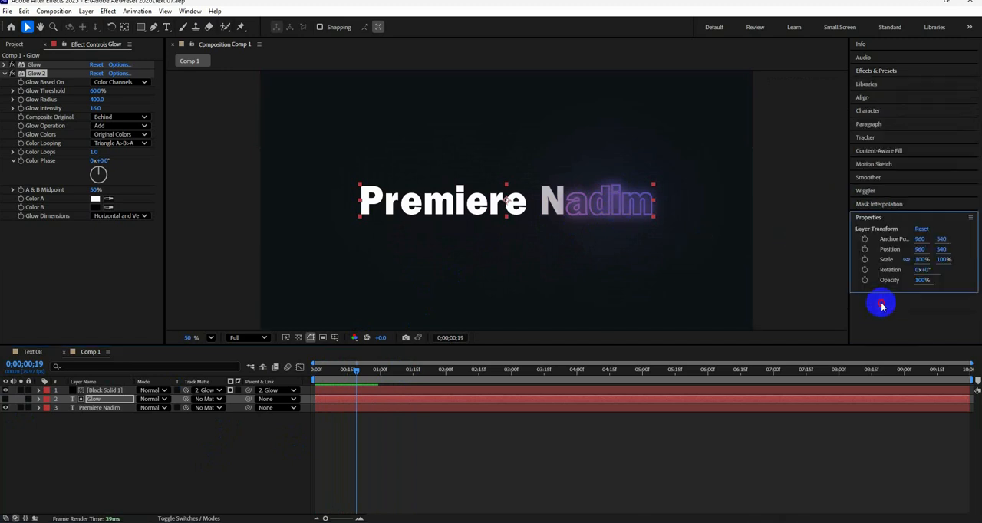
{"action": "scroll", "coordinate": [913, 285], "scroll_direction": "down", "scroll_amount": 4}
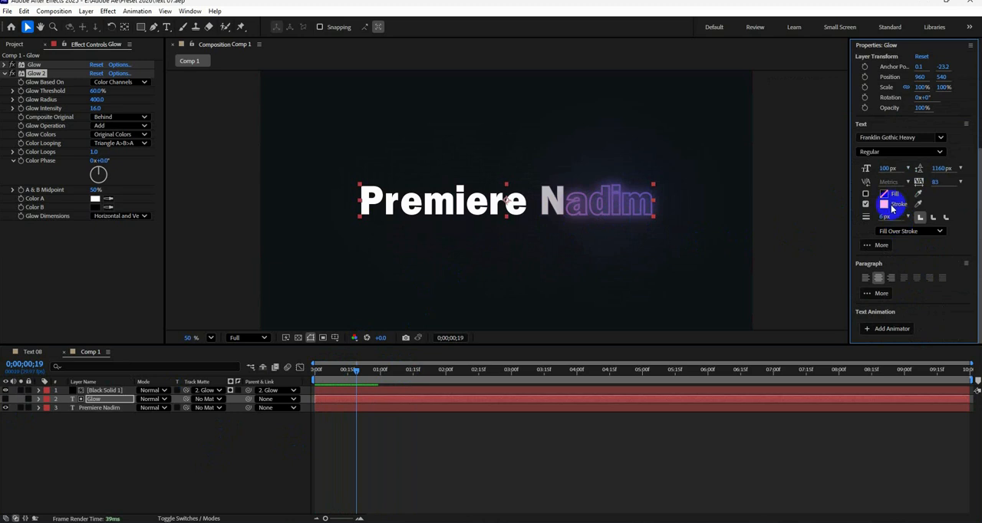
{"action": "left_click", "coordinate": [865, 193]}
{"action": "left_click", "coordinate": [865, 204]}
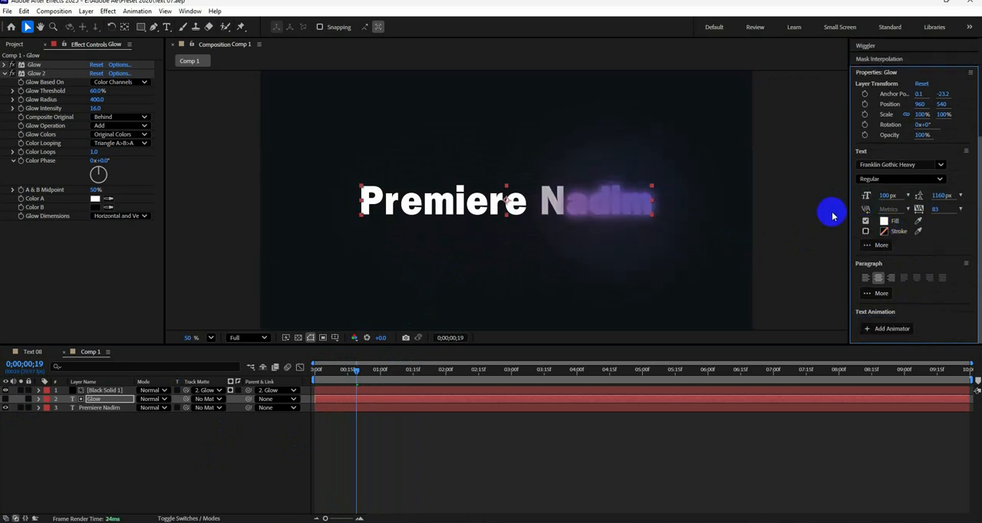
{"action": "left_click", "coordinate": [883, 221]}
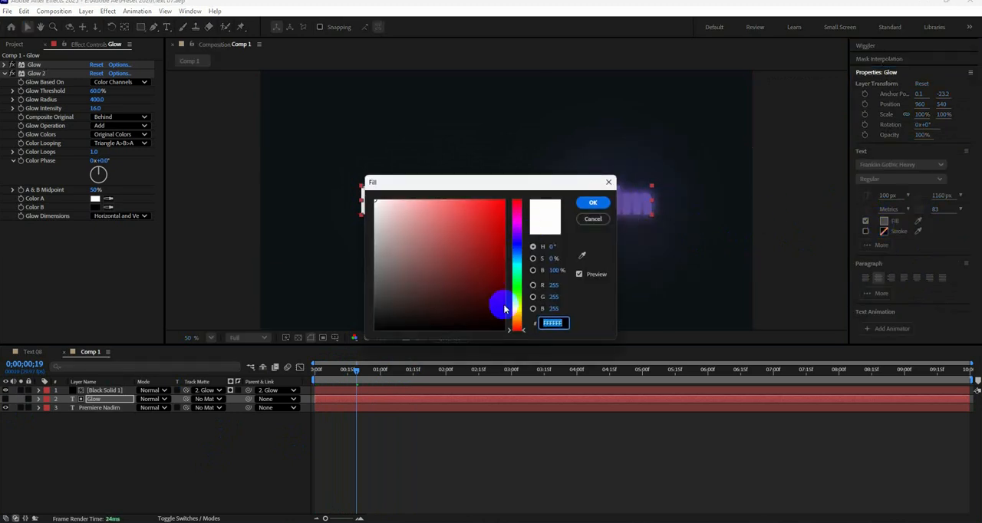
{"action": "left_click", "coordinate": [602, 204]}
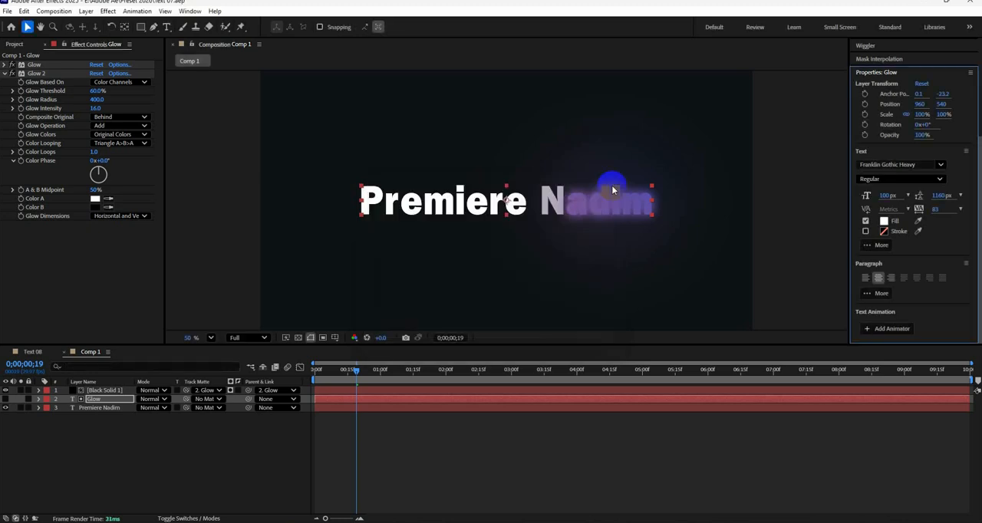
{"action": "mouse_move", "coordinate": [356, 374]}
{"action": "left_mouse_down"}
{"action": "mouse_move", "coordinate": [316, 372]}
{"action": "mouse_move", "coordinate": [375, 369]}
{"action": "mouse_move", "coordinate": [364, 371]}
{"action": "left_mouse_up"}
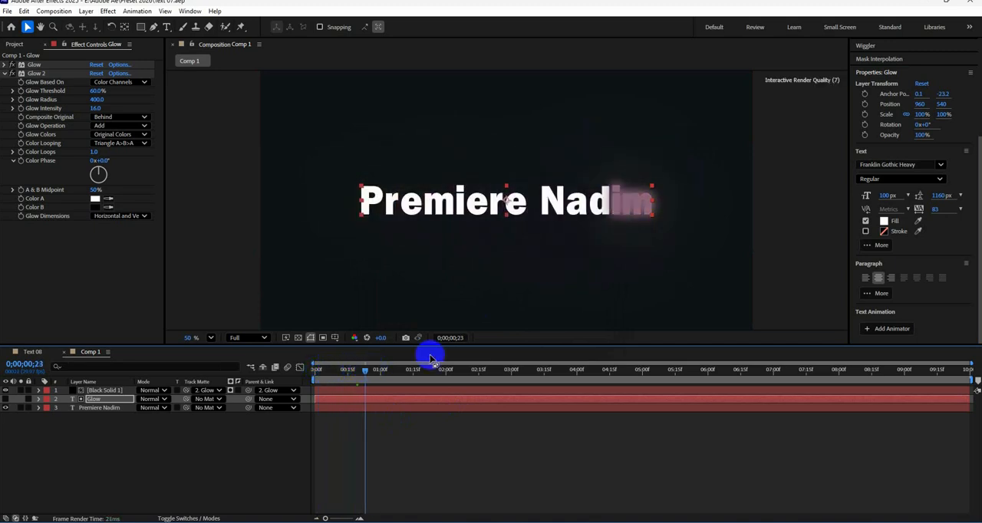
{"action": "left_click", "coordinate": [865, 231]}
{"action": "left_click", "coordinate": [865, 221]}
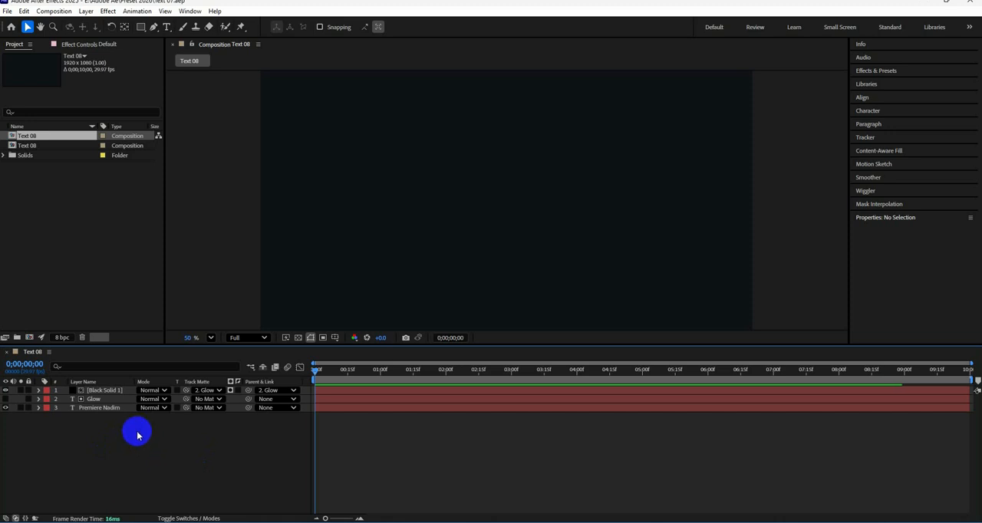
Step: Parent the Glow layer to the white main text layer
{"action": "left_click", "coordinate": [100, 409]}
{"action": "left_click", "coordinate": [98, 400]}
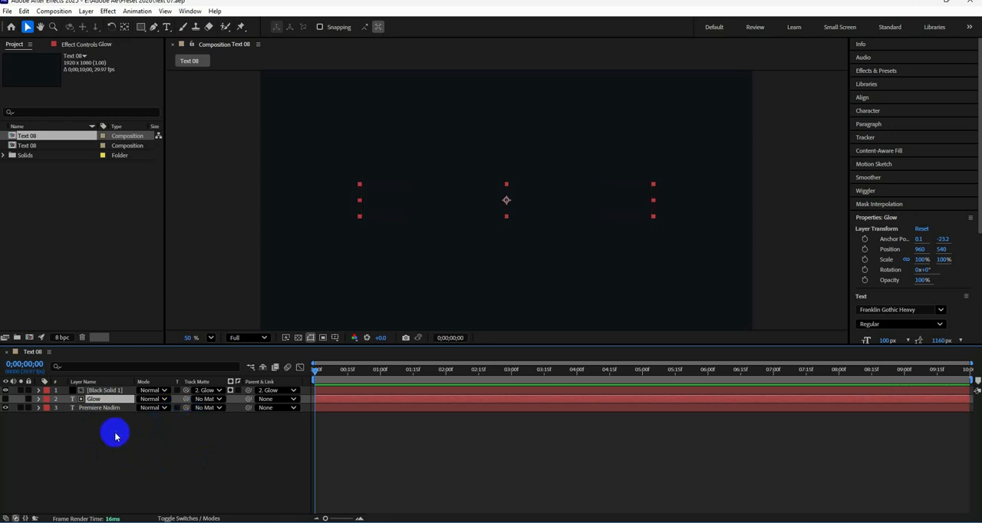
{"action": "left_click", "coordinate": [109, 408]}
{"action": "left_click", "coordinate": [108, 399]}
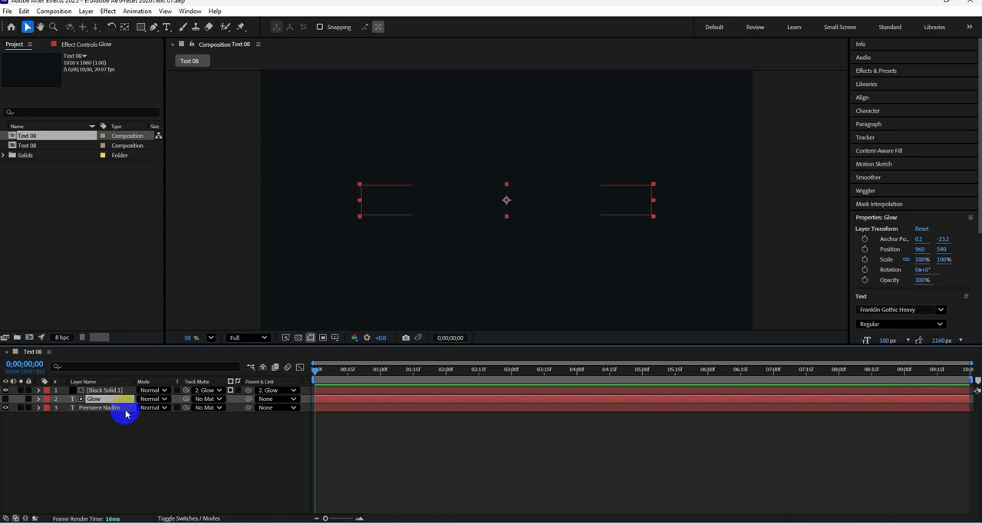
{"action": "left_click", "coordinate": [246, 458]}
{"action": "left_click_drag", "start_coordinate": [247, 399], "coordinate": [74, 408]}
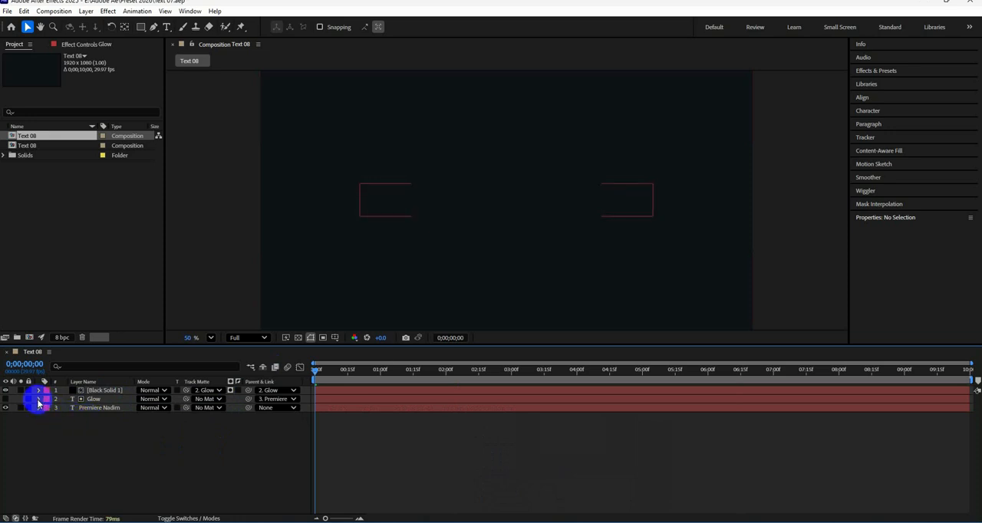
Step: Try linking the Glow layer's Source Text to the Source Text of the main text layer
{"action": "left_click", "coordinate": [38, 399]}
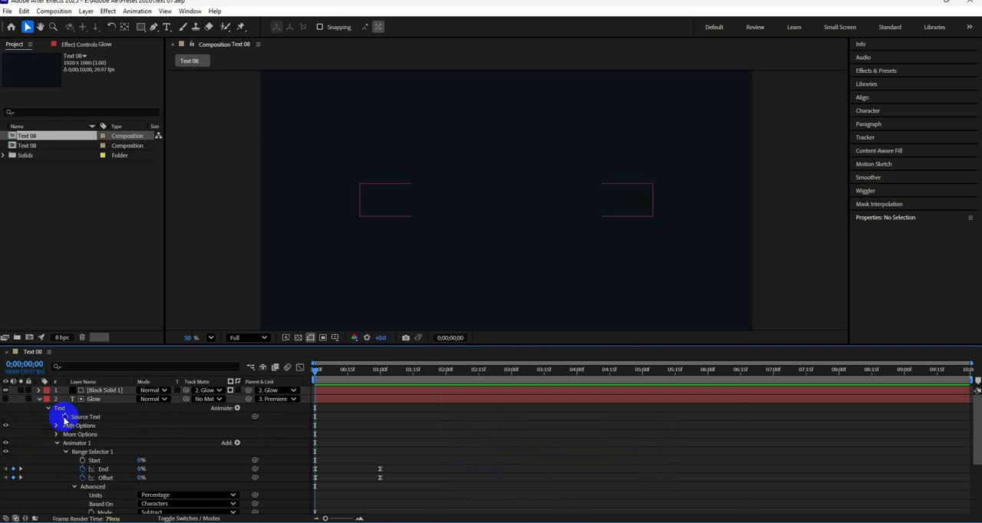
{"action": "left_click", "coordinate": [65, 417]}
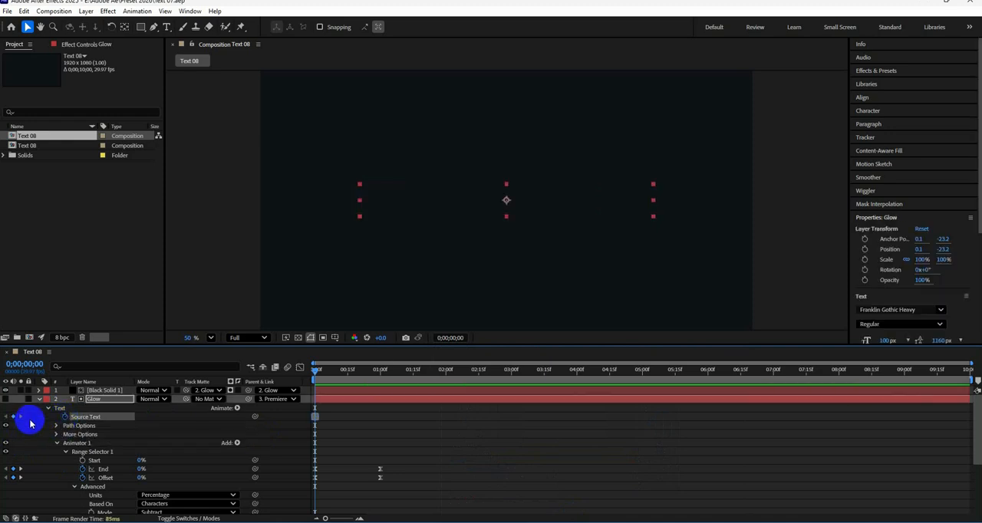
{"action": "key", "text": "ctrl+z"}
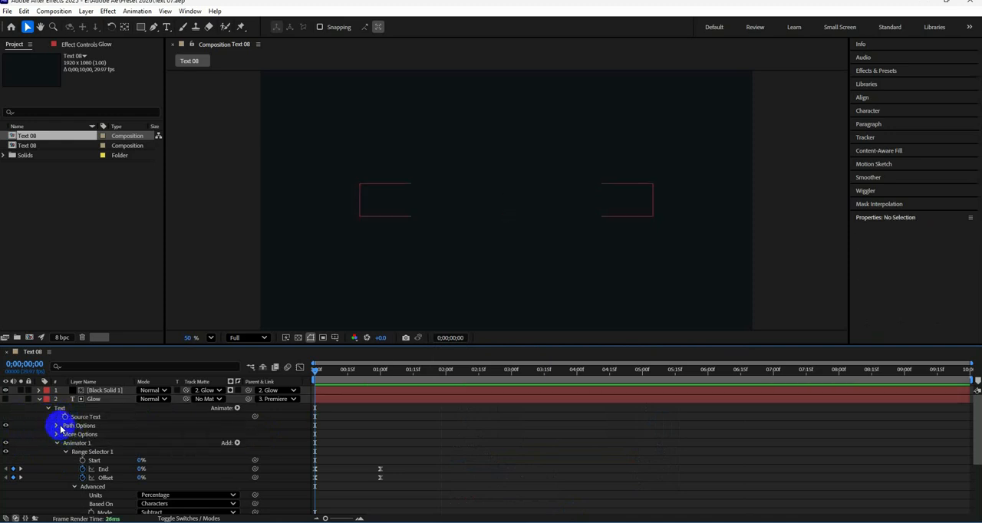
{"action": "left_click", "coordinate": [65, 417], "text": "alt"}
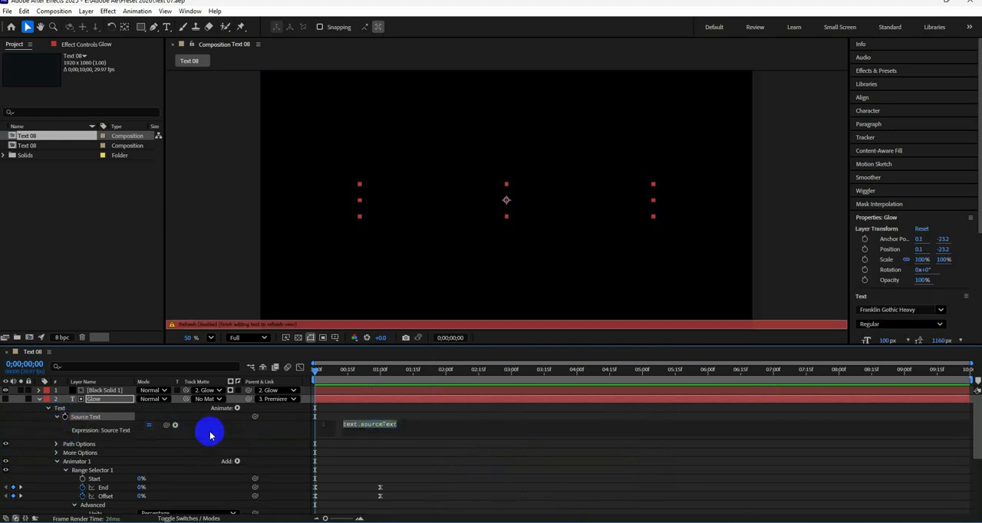
{"action": "left_click_drag", "start_coordinate": [570, 346], "coordinate": [570, 259]}
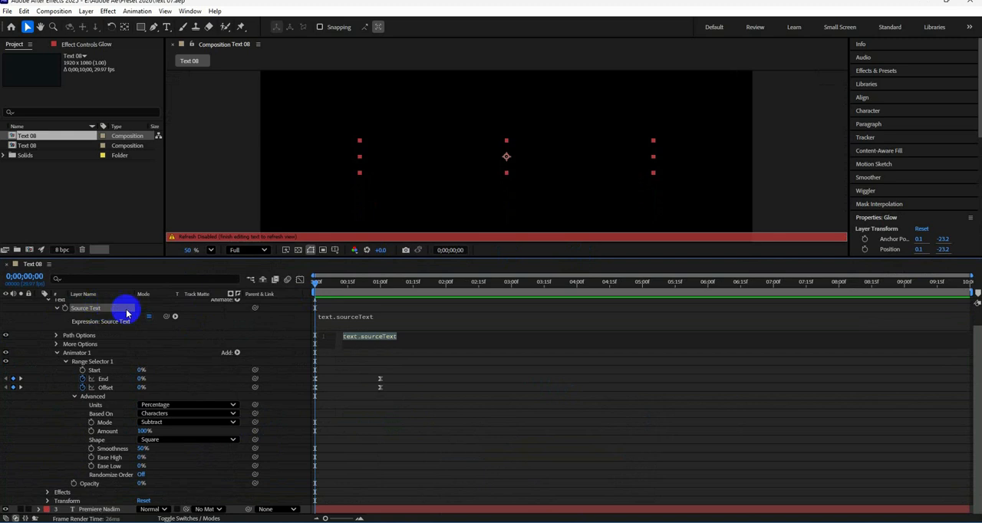
{"action": "scroll", "coordinate": [227, 317], "scroll_direction": "up", "scroll_amount": 1}
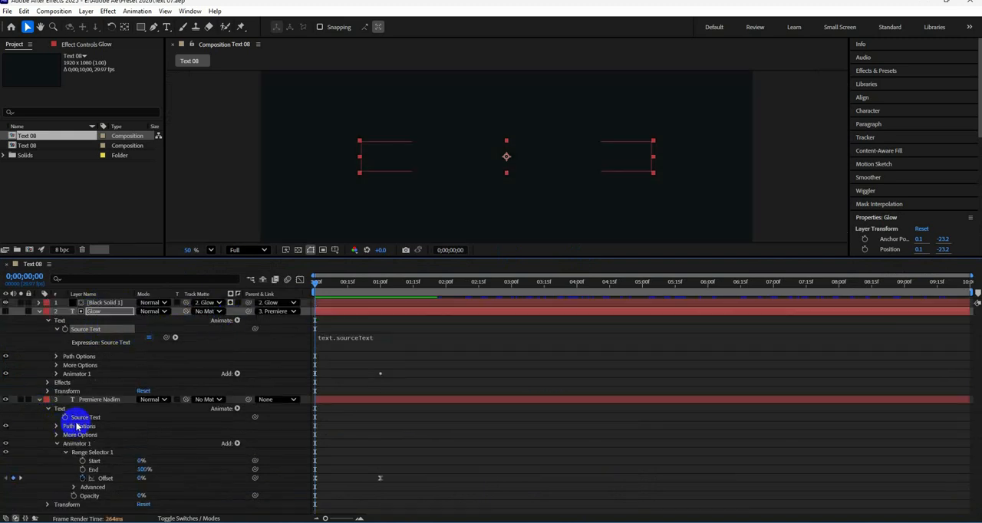
{"action": "left_click_drag", "start_coordinate": [166, 339], "coordinate": [77, 420]}
{"action": "left_click_drag", "start_coordinate": [165, 338], "coordinate": [89, 409]}
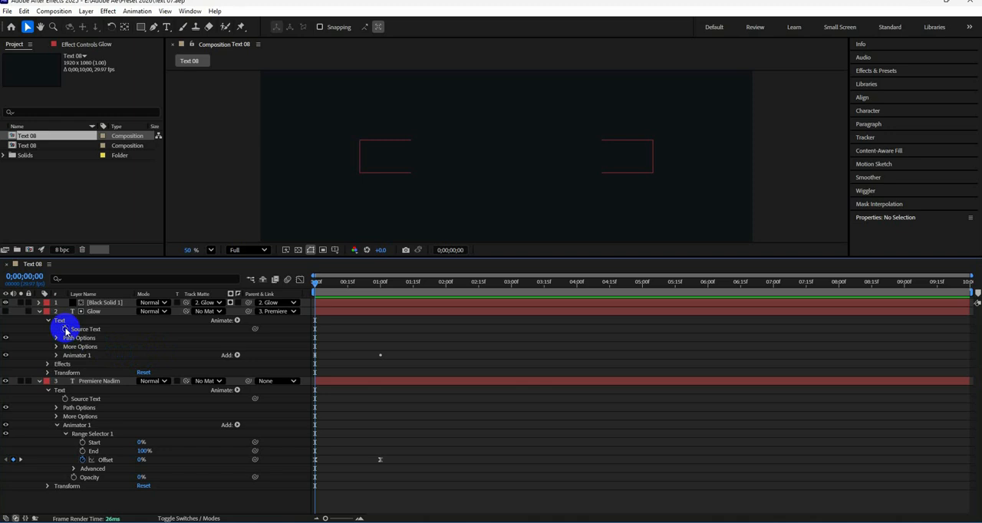
Step: Add an expression to the Glow layer's Source Text that references the main text layer's Source Text, and collapse the layer properties
{"action": "left_click", "coordinate": [66, 330], "text": "alt"}
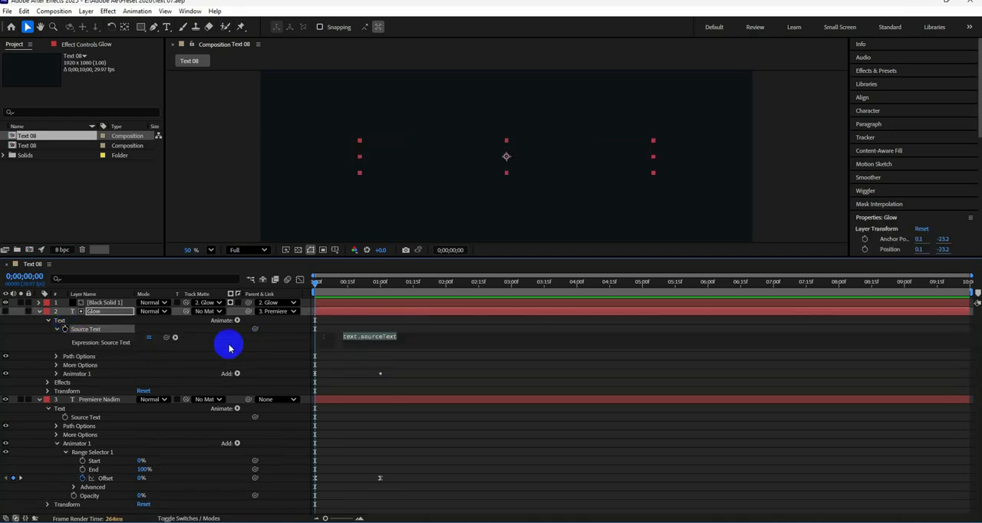
{"action": "left_click_drag", "start_coordinate": [166, 338], "coordinate": [78, 421]}
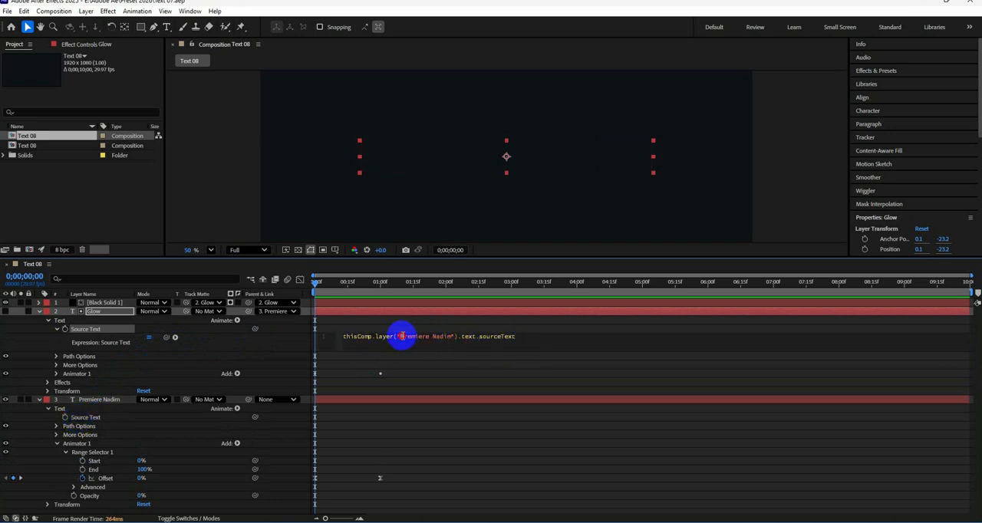
{"action": "left_click_drag", "start_coordinate": [401, 336], "coordinate": [443, 336]}
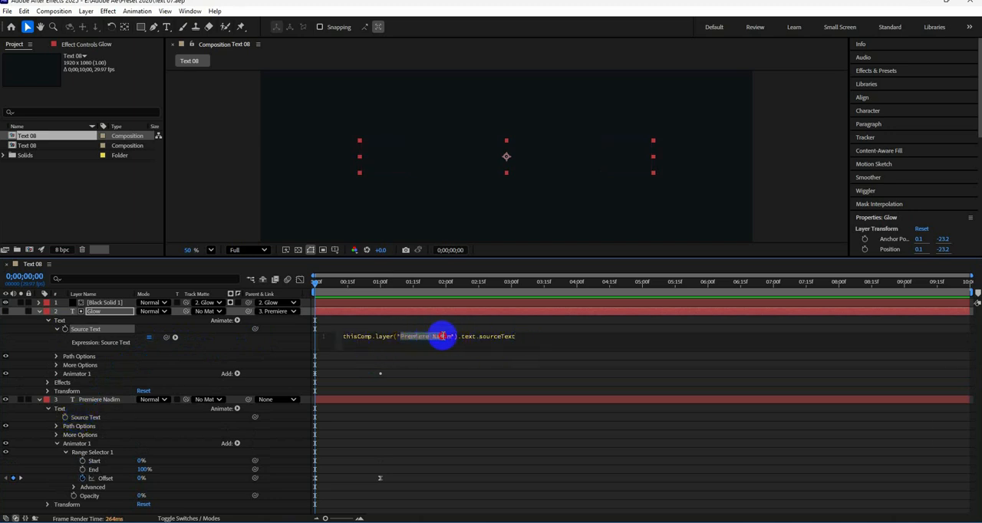
{"action": "left_click", "coordinate": [38, 311]}
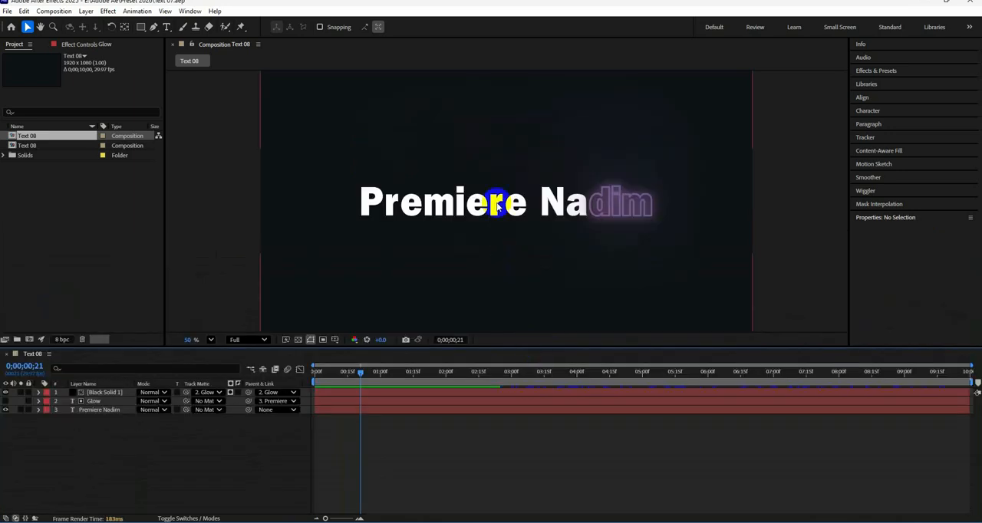
Step: Replace the wording of the main text layer with "pacific Outsourcing"
{"action": "left_click", "coordinate": [497, 205]}
{"action": "left_click", "coordinate": [302, 407]}
{"action": "left_click", "coordinate": [145, 466]}
{"action": "double_click", "coordinate": [86, 411]}
{"action": "left_click_drag", "start_coordinate": [355, 198], "coordinate": [654, 214]}
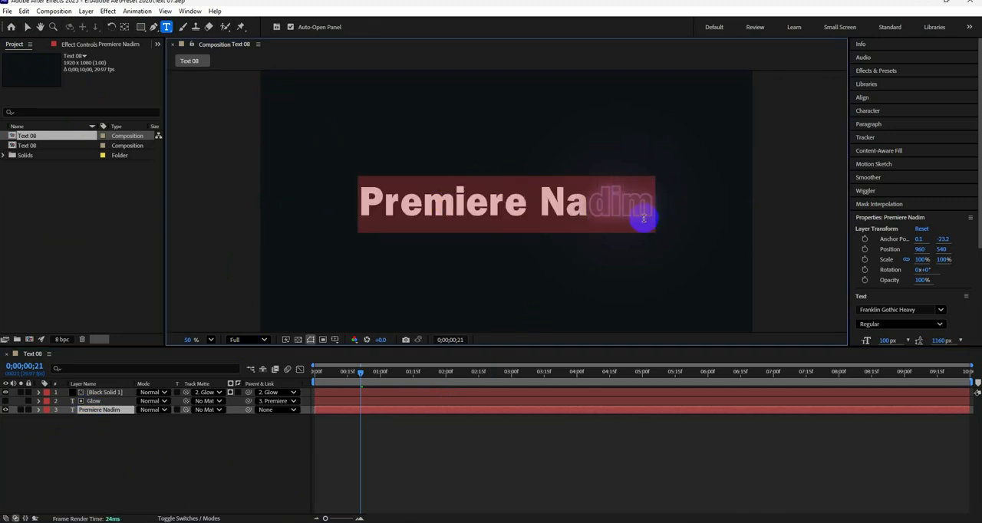
{"action": "type", "text": "pa"}
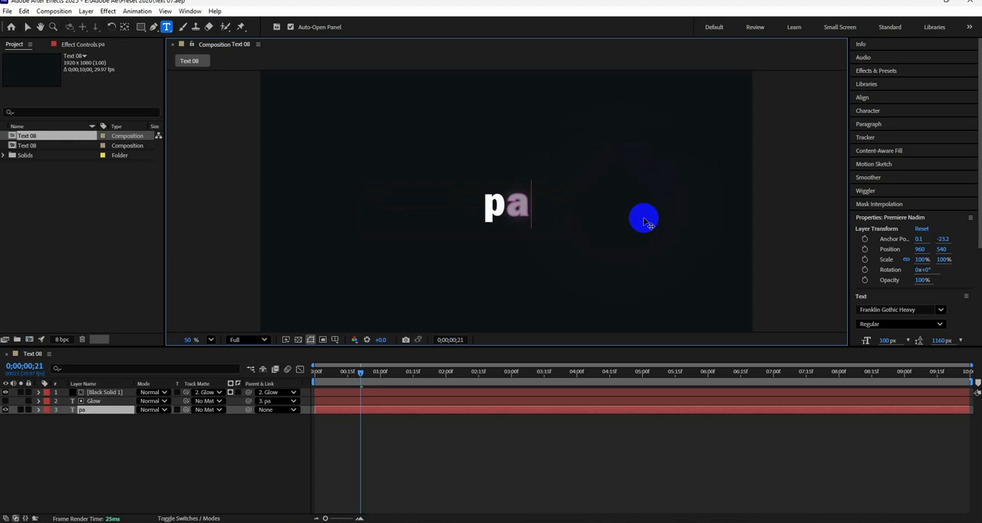
{"action": "type", "text": "cific"}
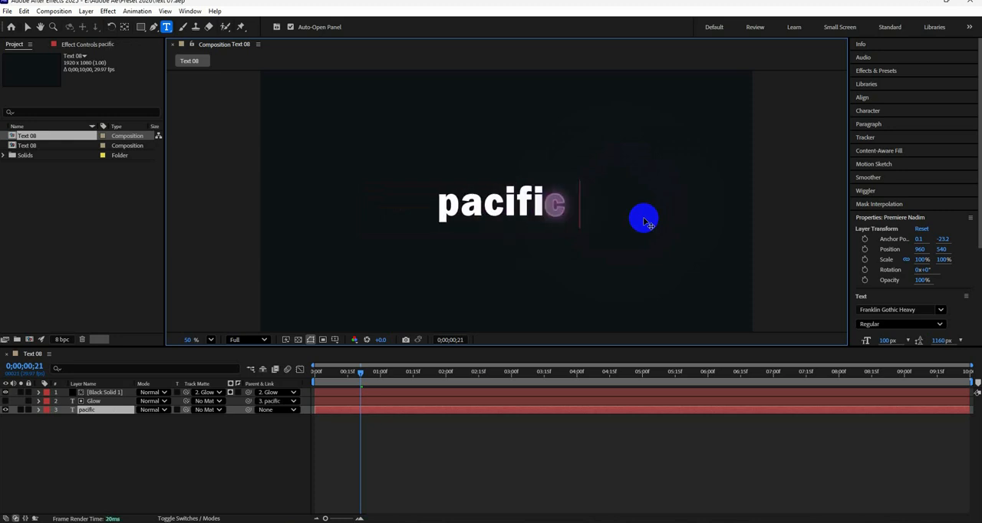
{"action": "type", "text": " Outsou"}
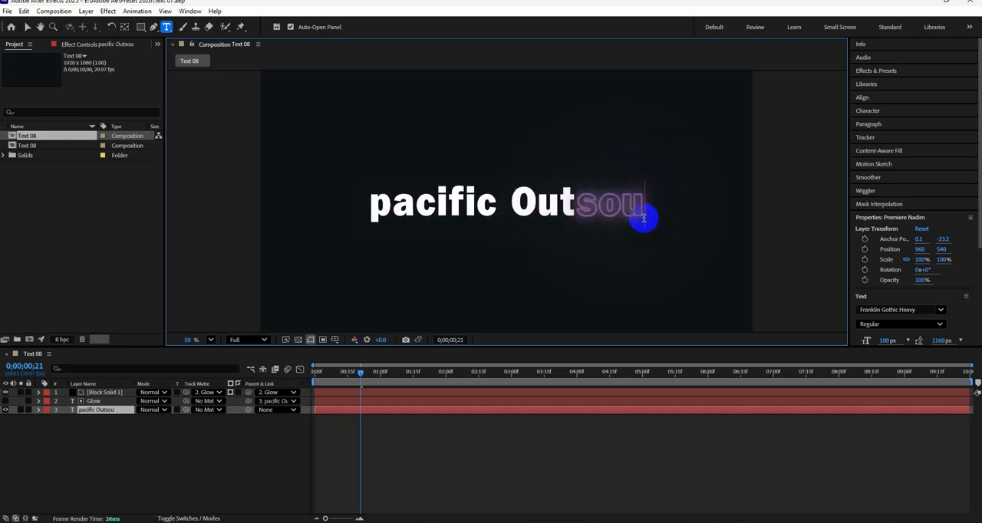
{"action": "type", "text": "rcing"}
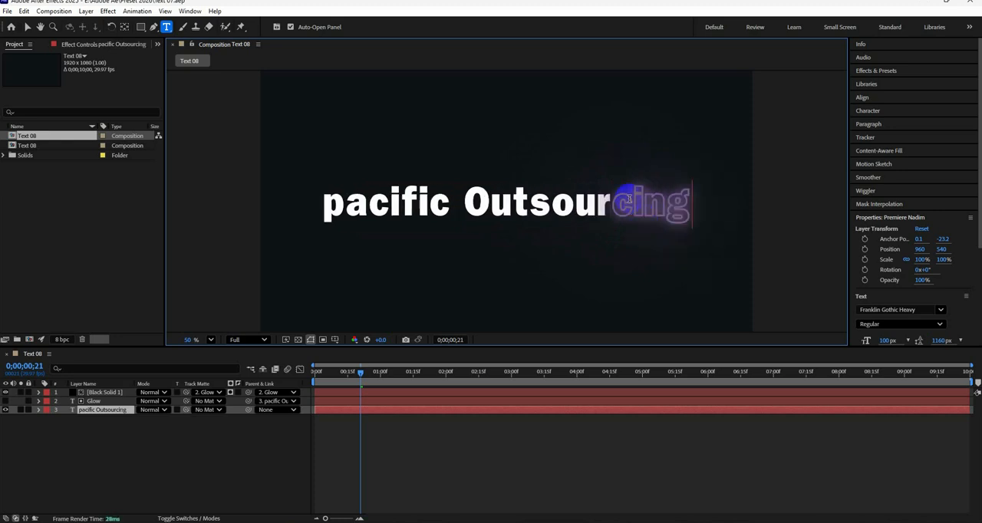
Step: Capitalise the first letter of the main text so it reads "Pacific Outsourcing"
{"action": "left_click", "coordinate": [113, 458]}
{"action": "left_click", "coordinate": [91, 412]}
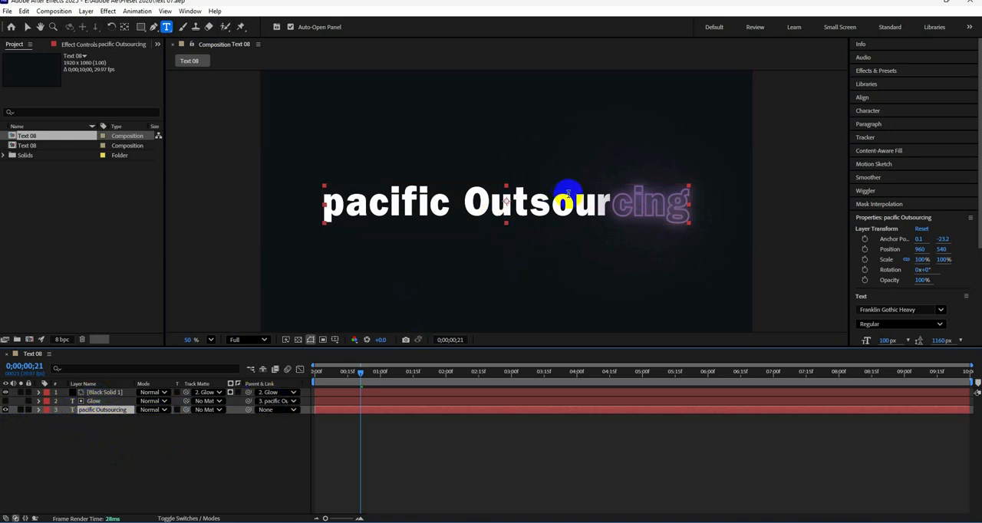
{"action": "left_click_drag", "start_coordinate": [340, 201], "coordinate": [321, 206]}
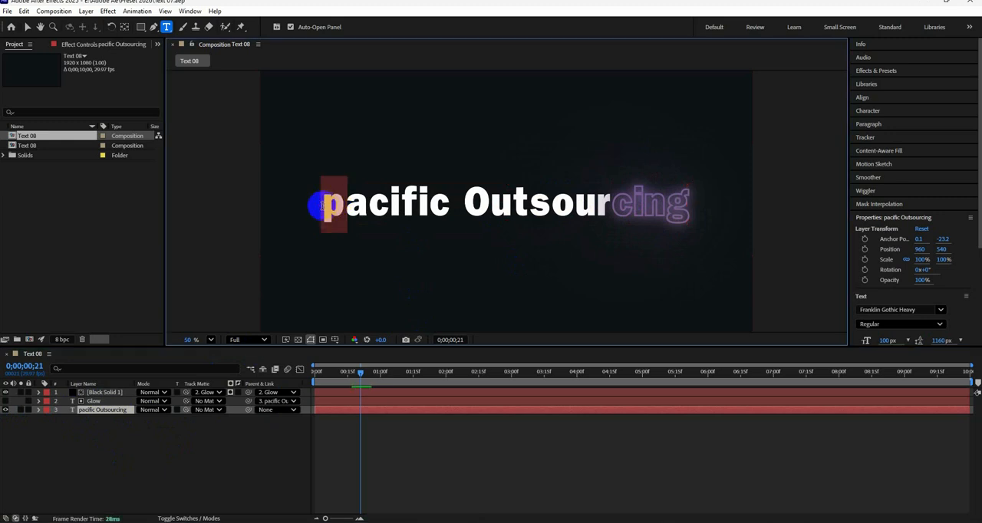
{"action": "type", "text": "P"}
Step: Preview the complete text reveal from the first frame with the new wording
{"action": "left_click_drag", "start_coordinate": [362, 388], "coordinate": [315, 384]}
{"action": "key", "text": "space"}
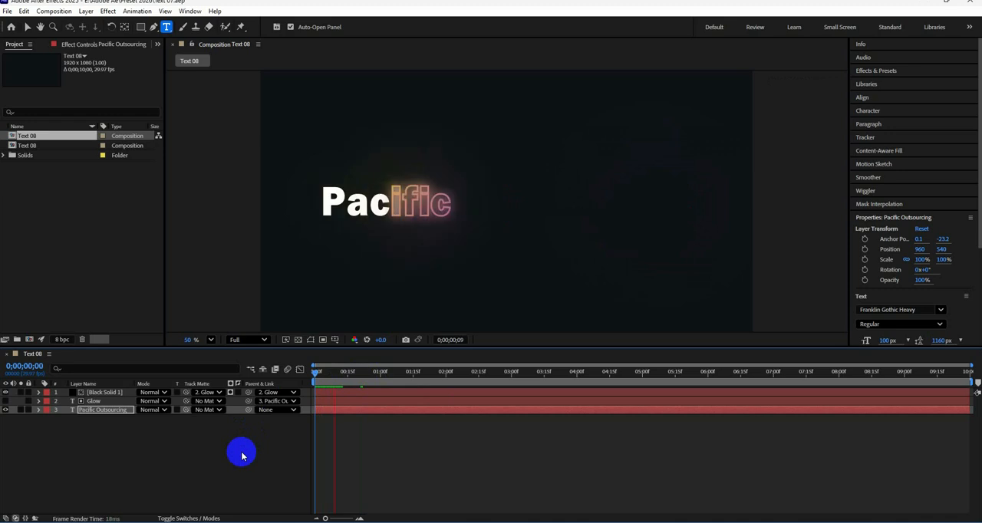
{"action": "left_click_drag", "start_coordinate": [416, 375], "coordinate": [311, 387]}
{"action": "left_click", "coordinate": [194, 459]}
{"action": "key", "text": "space"}
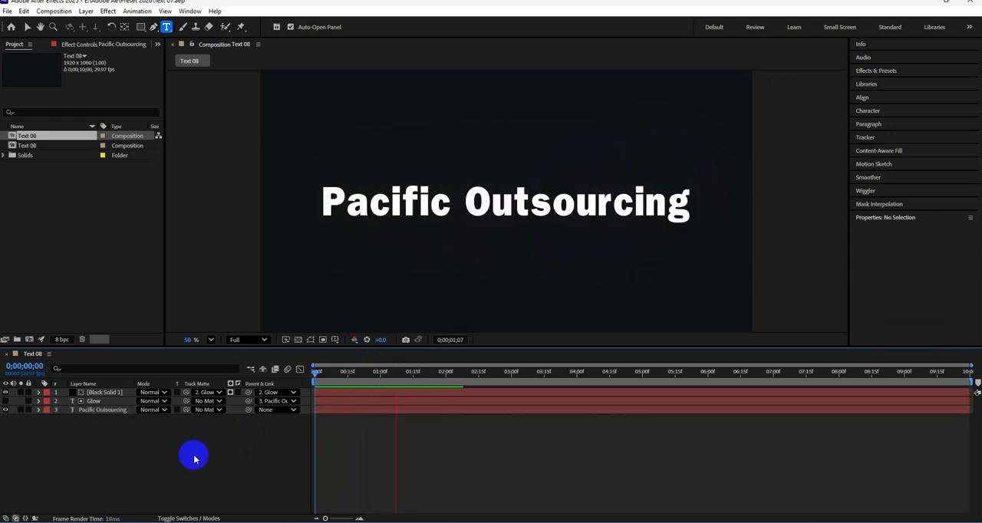